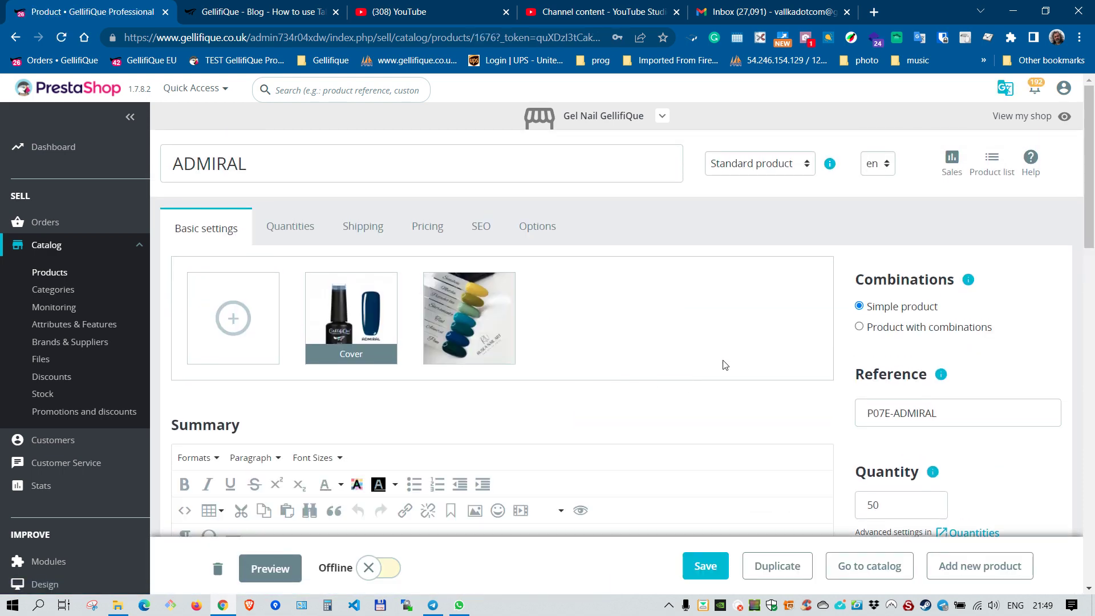
Examine the English summary and description of the ADMIRAL product.
{"action": "scroll", "coordinate": [724, 365], "scroll_direction": "down", "scroll_amount": 3}
{"action": "scroll", "coordinate": [632, 377], "scroll_direction": "down", "scroll_amount": 1}
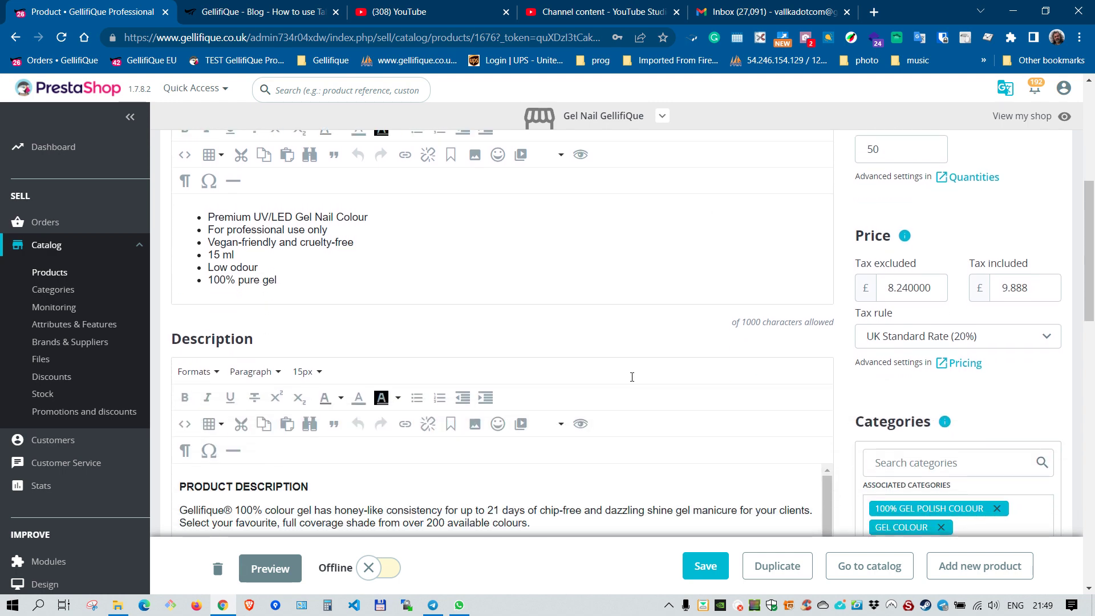
{"action": "scroll", "coordinate": [582, 313], "scroll_direction": "down", "scroll_amount": 5}
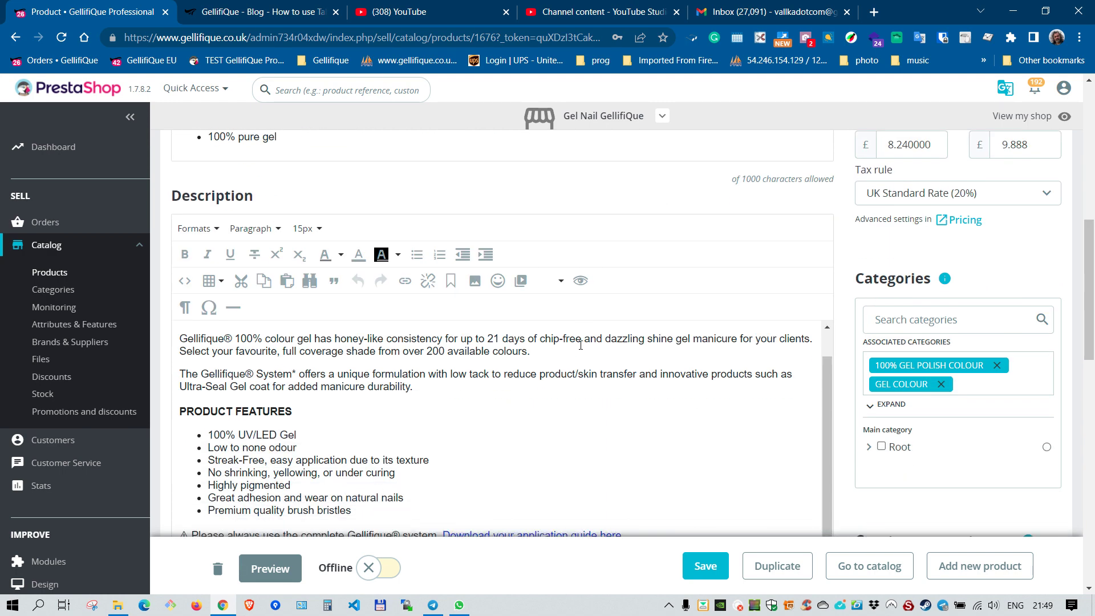
{"action": "scroll", "coordinate": [686, 401], "scroll_direction": "up", "scroll_amount": 10}
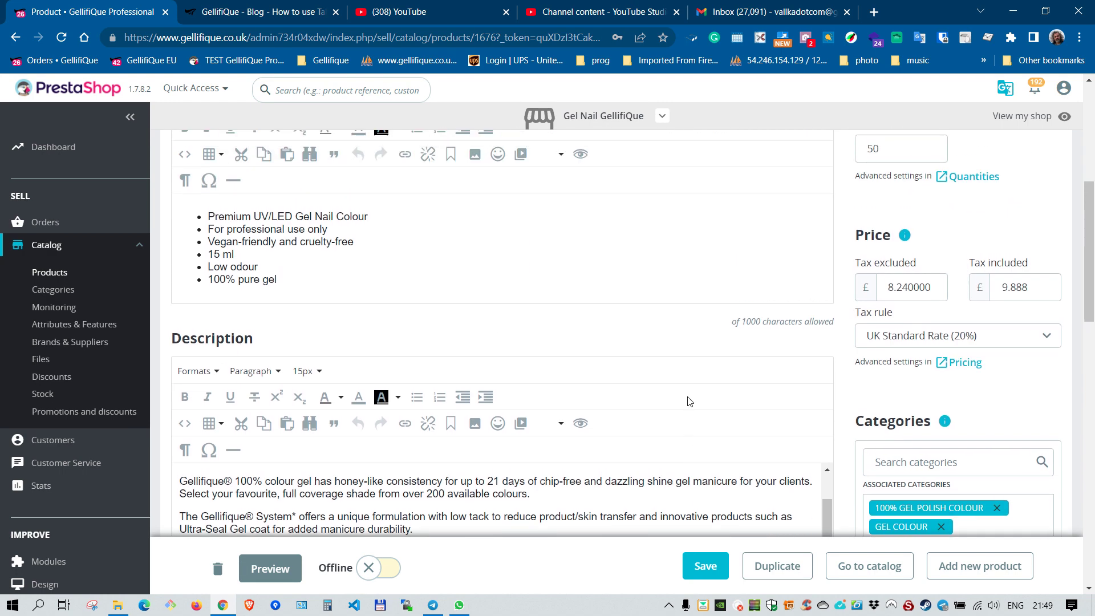
Switch the product form to Spanish (es) and examine its name, summary and description.
{"action": "left_click", "coordinate": [881, 164]}
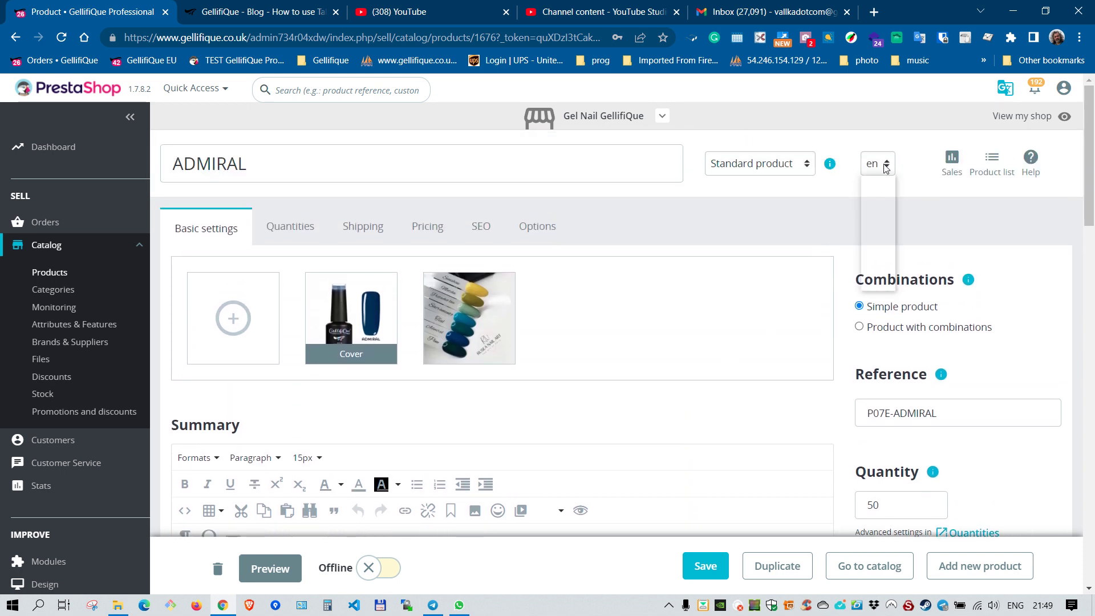
{"action": "left_click", "coordinate": [878, 192]}
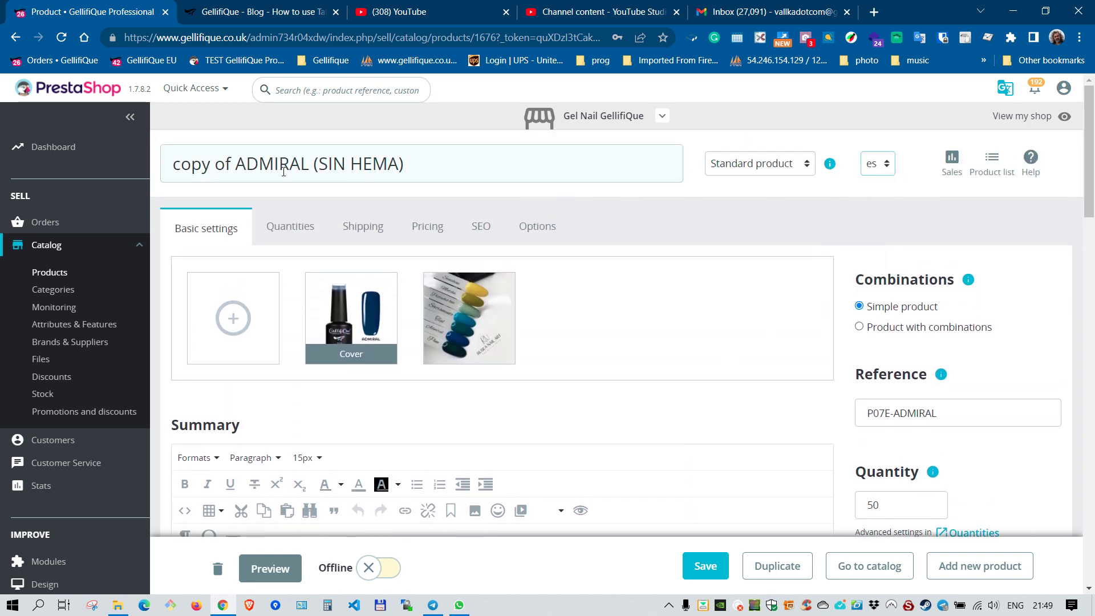
{"action": "scroll", "coordinate": [665, 363], "scroll_direction": "down", "scroll_amount": 8}
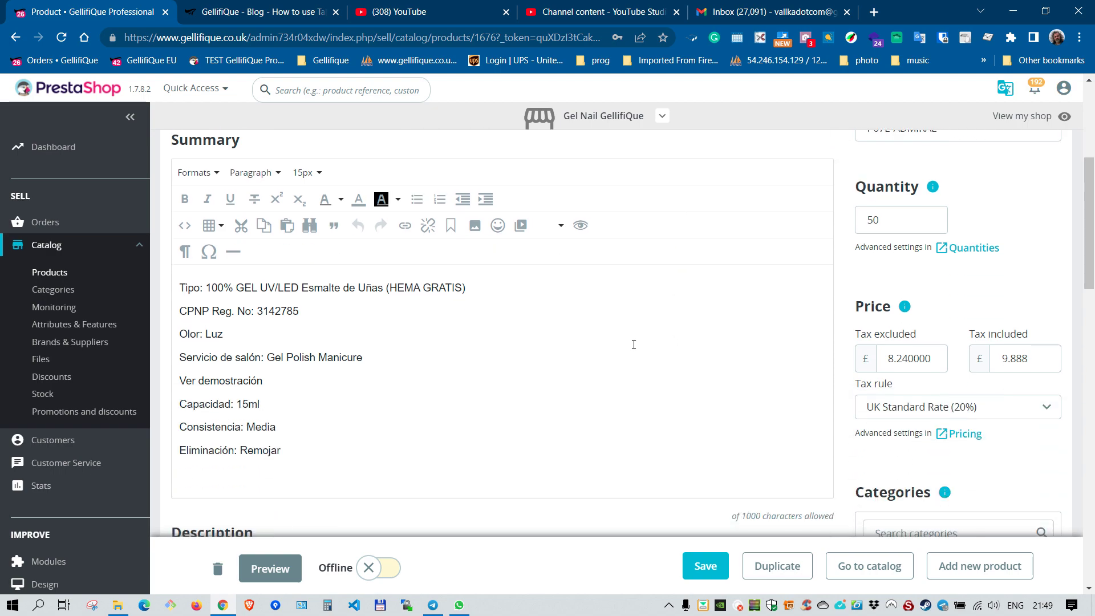
{"action": "scroll", "coordinate": [575, 317], "scroll_direction": "down", "scroll_amount": 10}
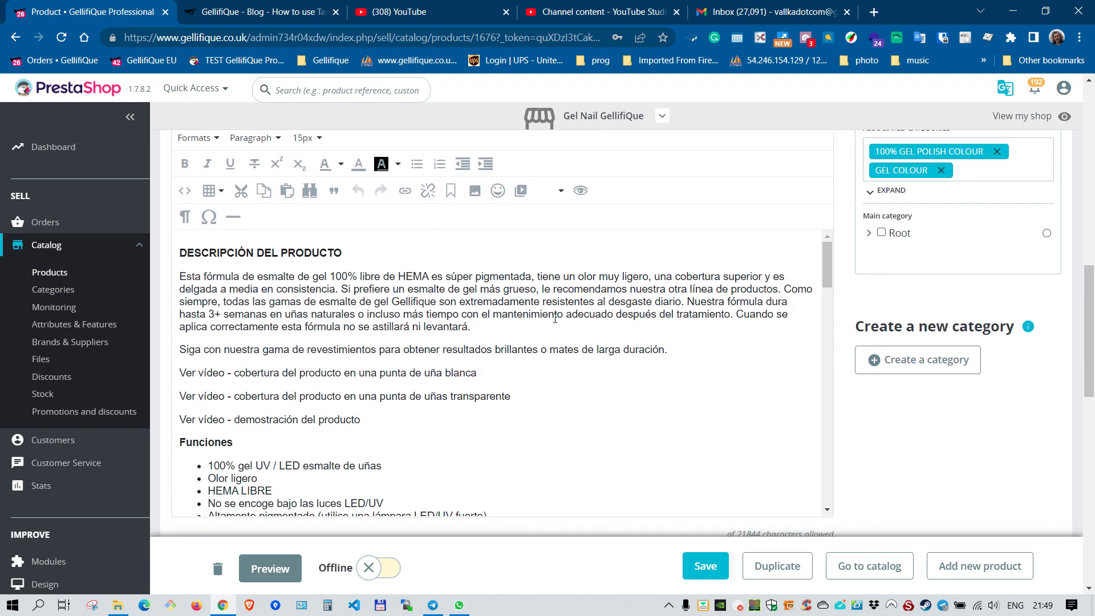
{"action": "scroll", "coordinate": [556, 330], "scroll_direction": "down", "scroll_amount": 15}
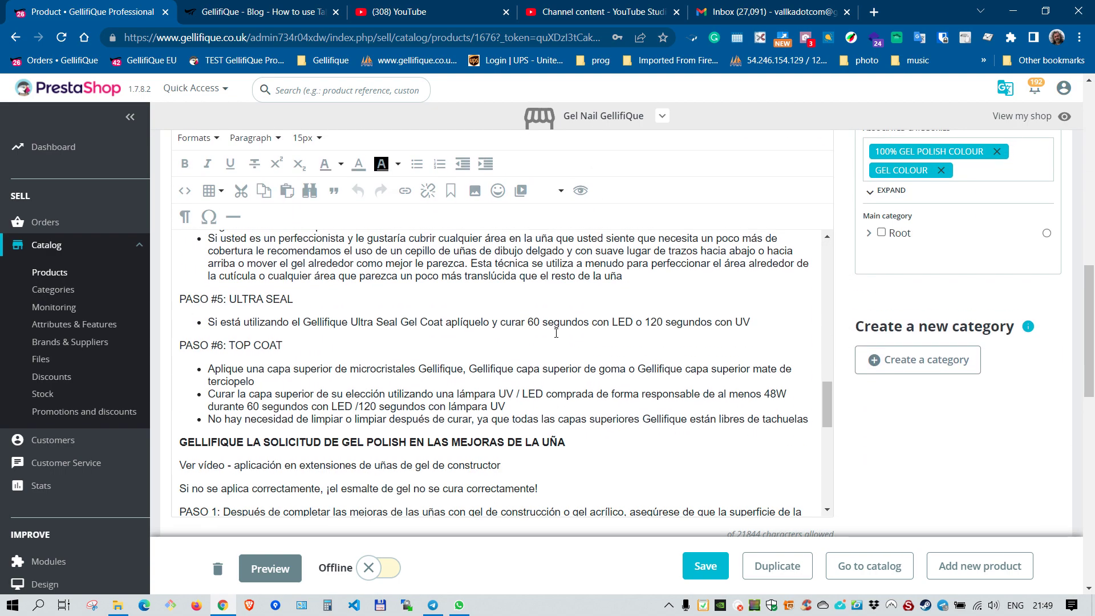
{"action": "scroll", "coordinate": [556, 333], "scroll_direction": "up", "scroll_amount": 8}
{"action": "scroll", "coordinate": [556, 333], "scroll_direction": "up", "scroll_amount": 10}
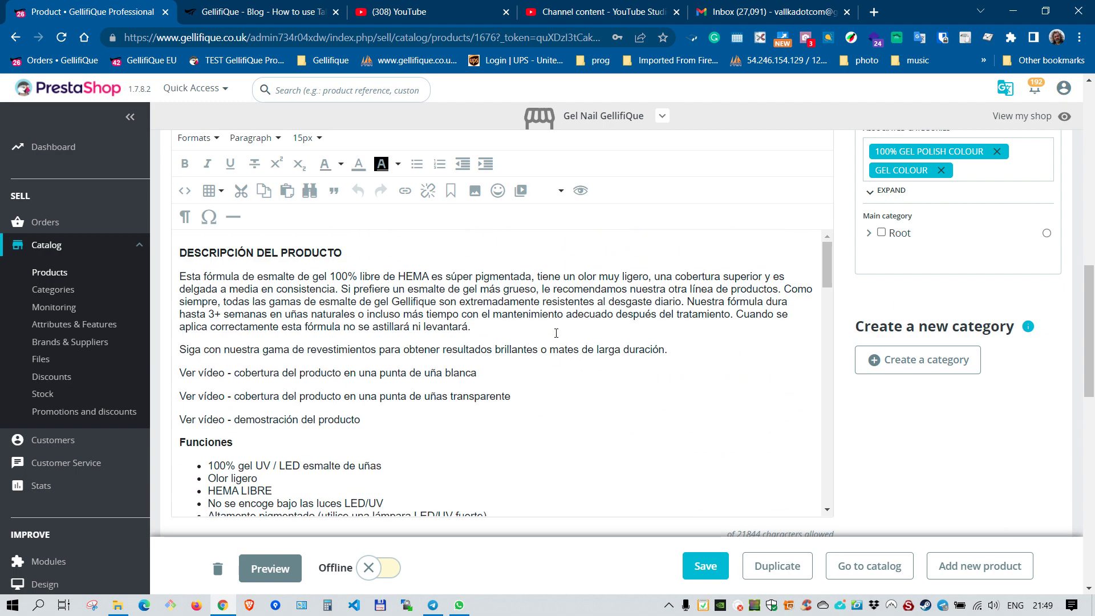
{"action": "scroll", "coordinate": [565, 336], "scroll_direction": "up", "scroll_amount": 10}
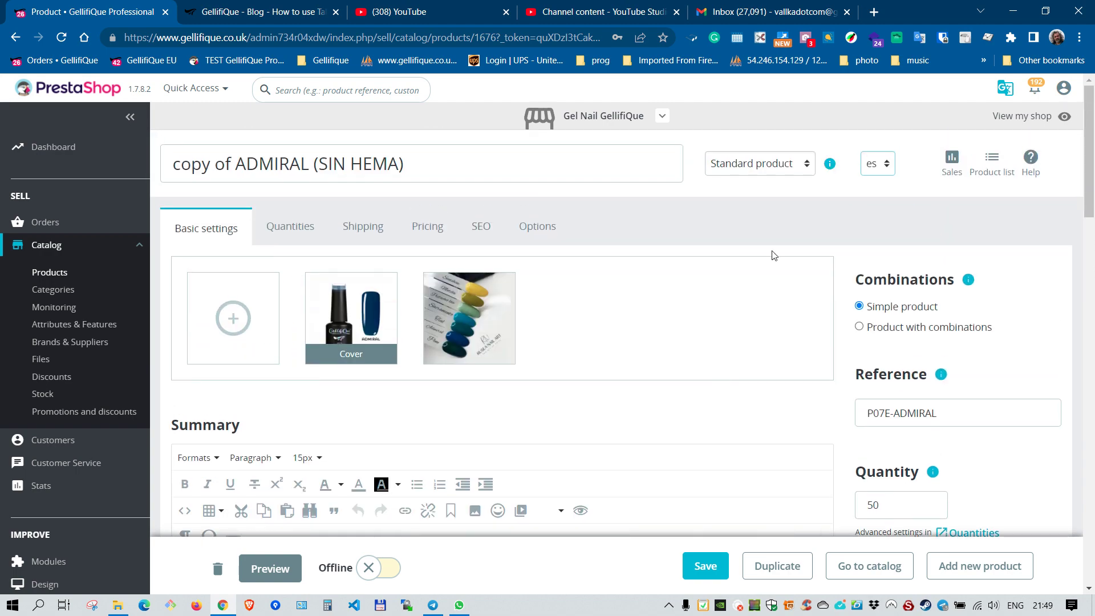
Switch the product form to Polish (pl) and examine its name, summary and description.
{"action": "left_click", "coordinate": [879, 171]}
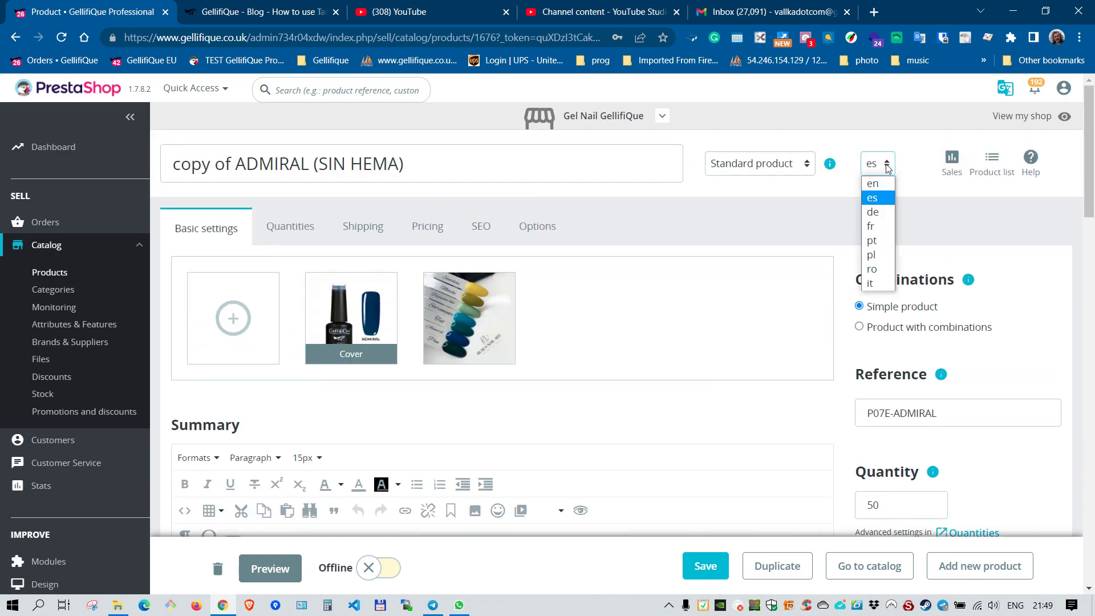
{"action": "left_click", "coordinate": [878, 256]}
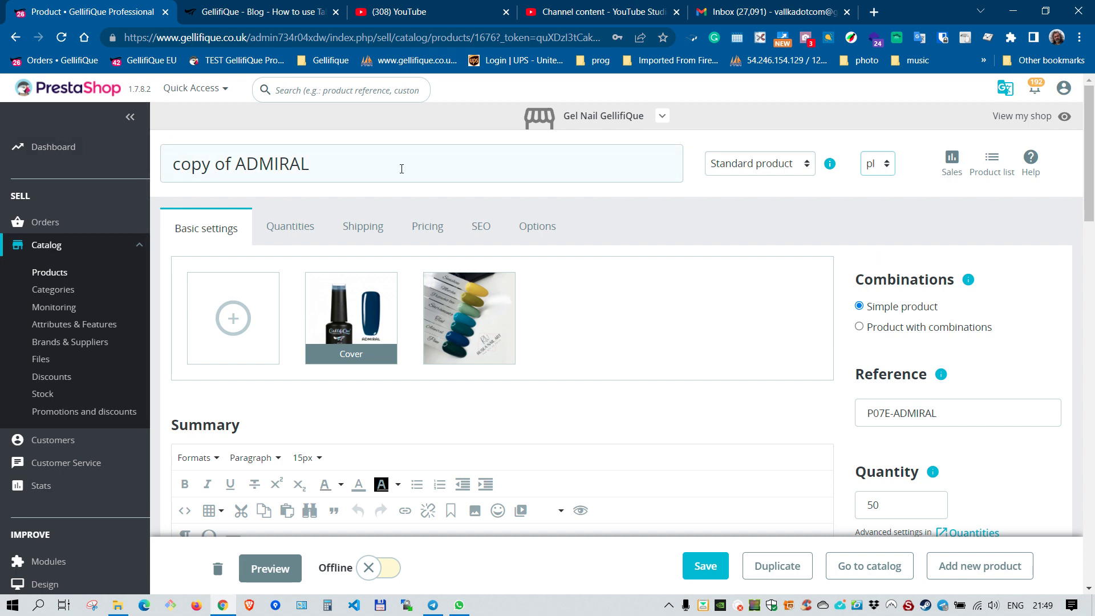
{"action": "scroll", "coordinate": [711, 383], "scroll_direction": "down", "scroll_amount": 6}
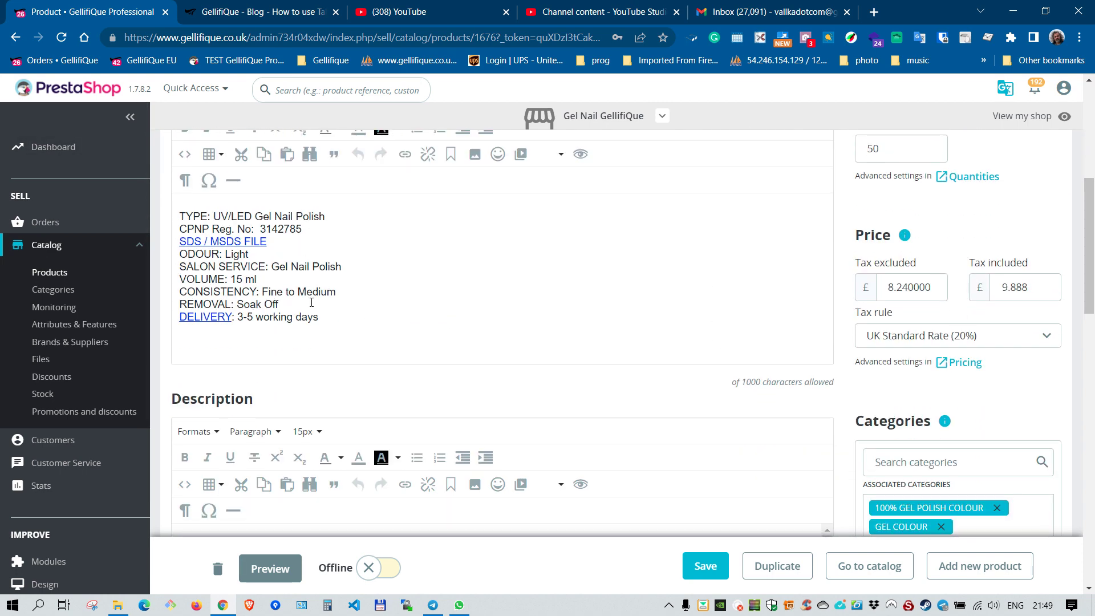
{"action": "scroll", "coordinate": [311, 302], "scroll_direction": "down", "scroll_amount": 6}
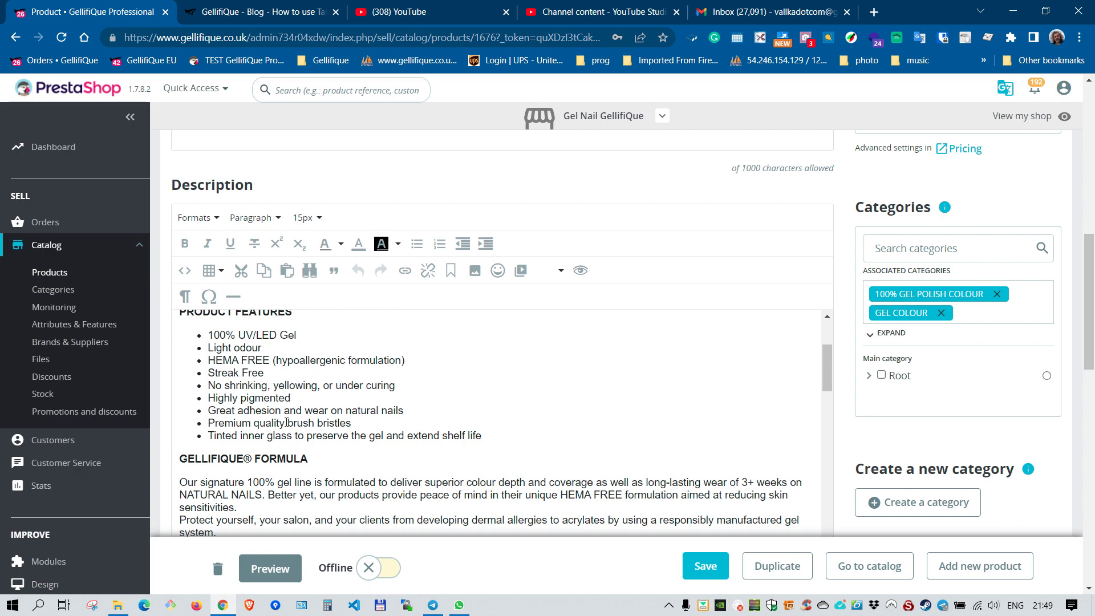
{"action": "scroll", "coordinate": [329, 491], "scroll_direction": "down", "scroll_amount": 5}
{"action": "scroll", "coordinate": [460, 442], "scroll_direction": "up", "scroll_amount": 10}
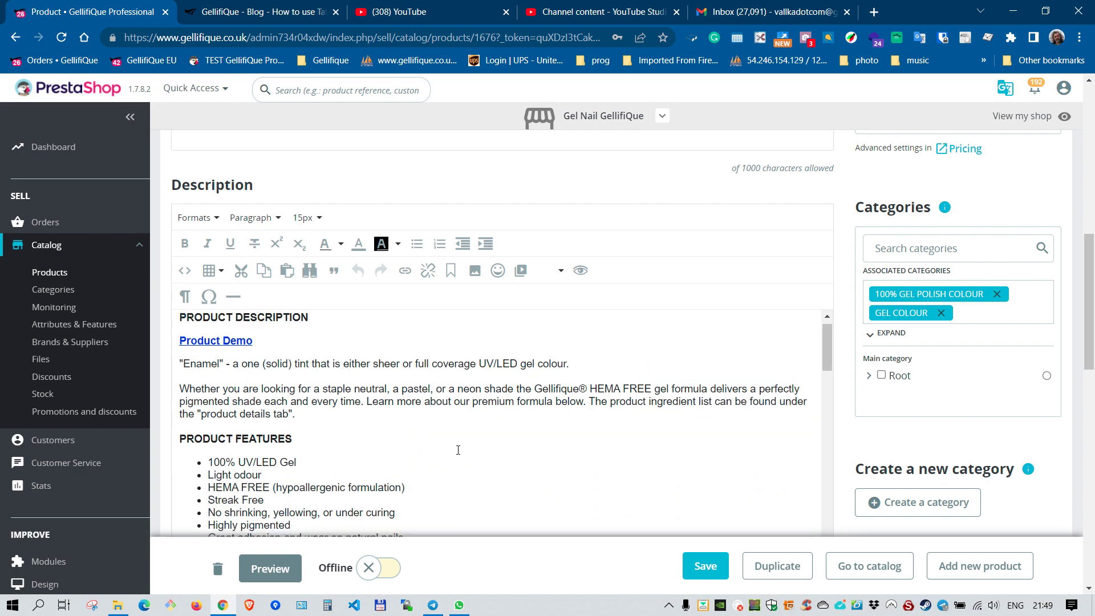
{"action": "scroll", "coordinate": [460, 443], "scroll_direction": "up", "scroll_amount": 3}
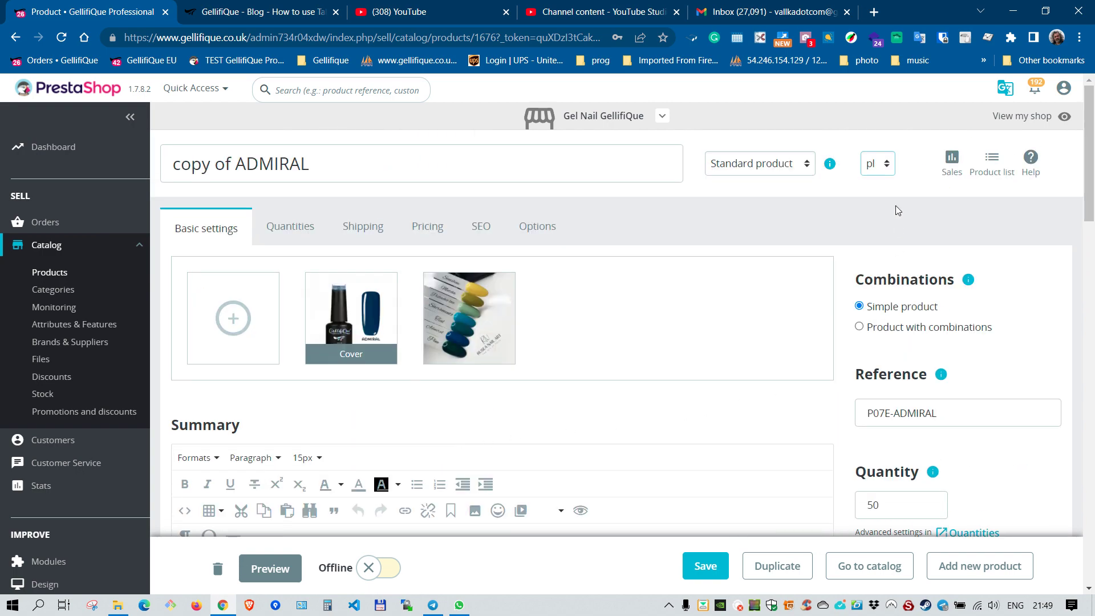
From the English (en) version, translate the product to all languages with Translate All AND copy Name/MetaTitle.
{"action": "left_click", "coordinate": [878, 165]}
{"action": "left_click", "coordinate": [878, 181]}
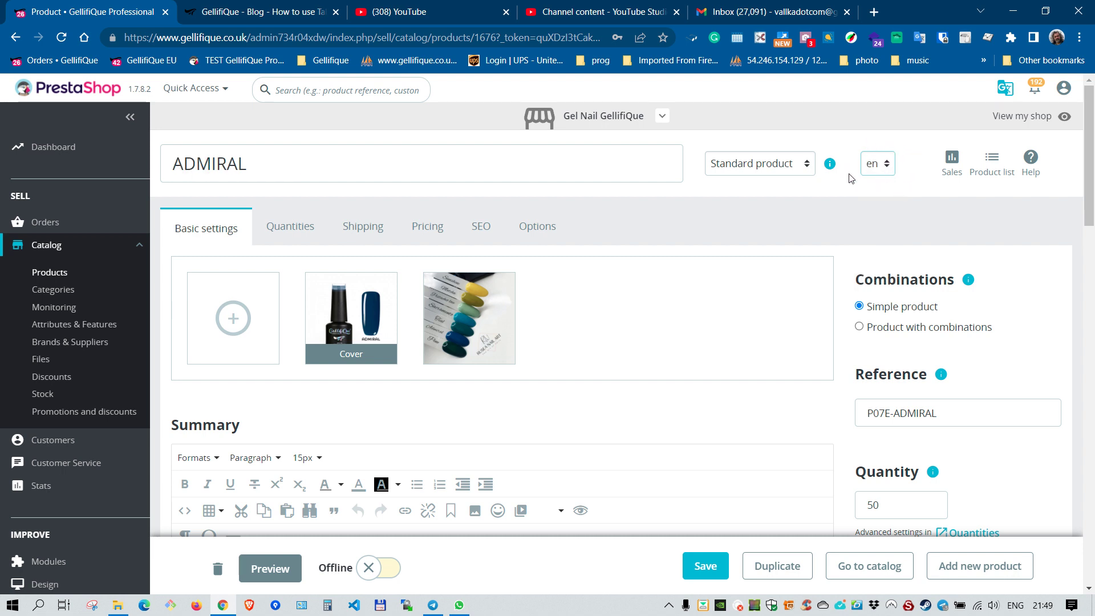
{"action": "left_click", "coordinate": [1006, 90]}
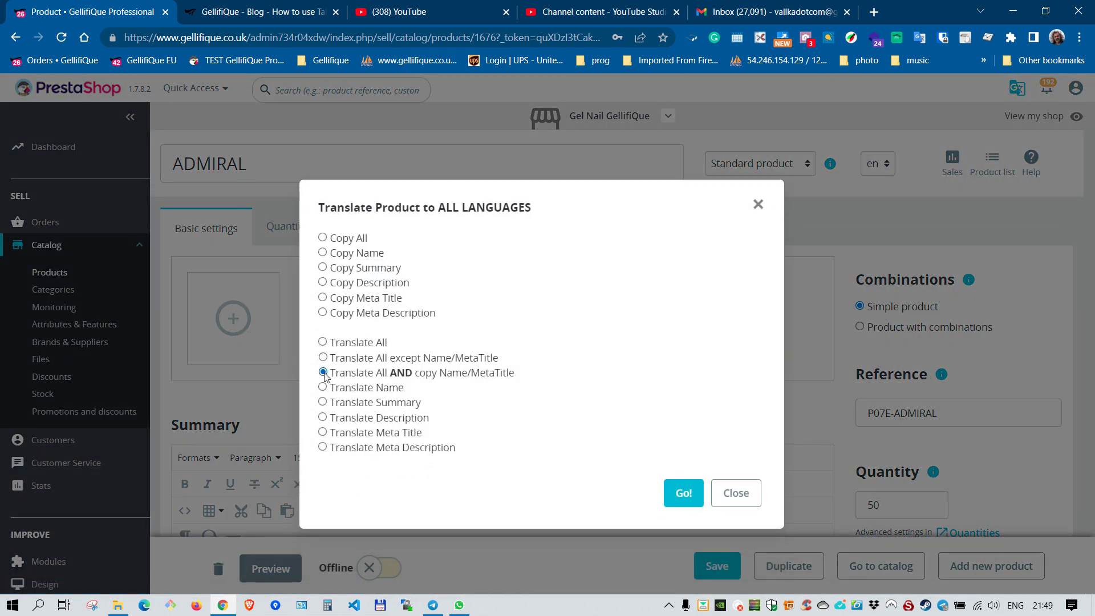
{"action": "left_click", "coordinate": [682, 495]}
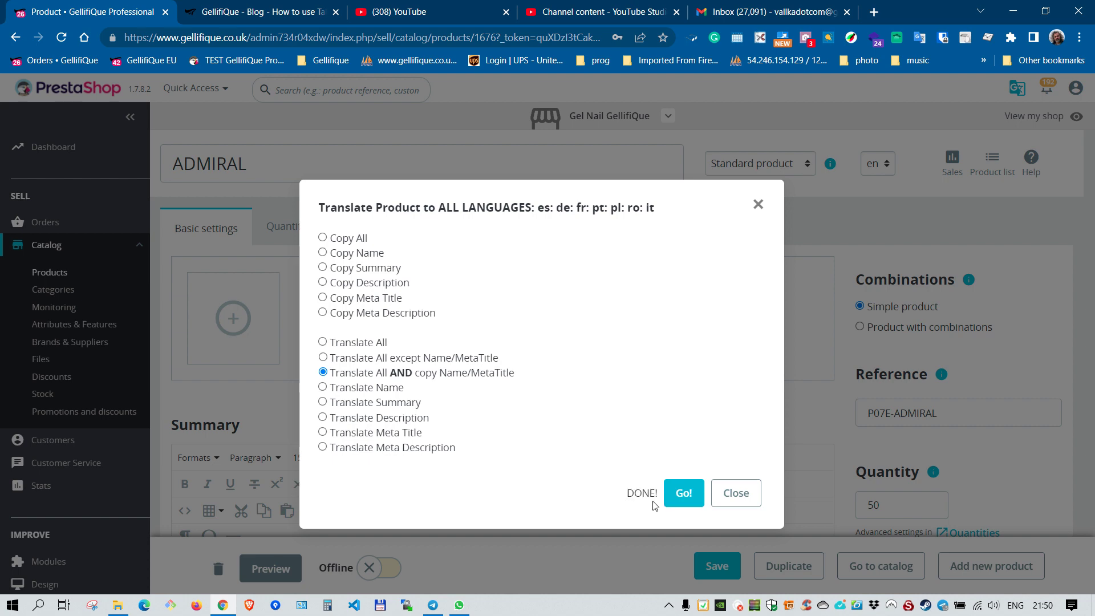
{"action": "left_click", "coordinate": [736, 495]}
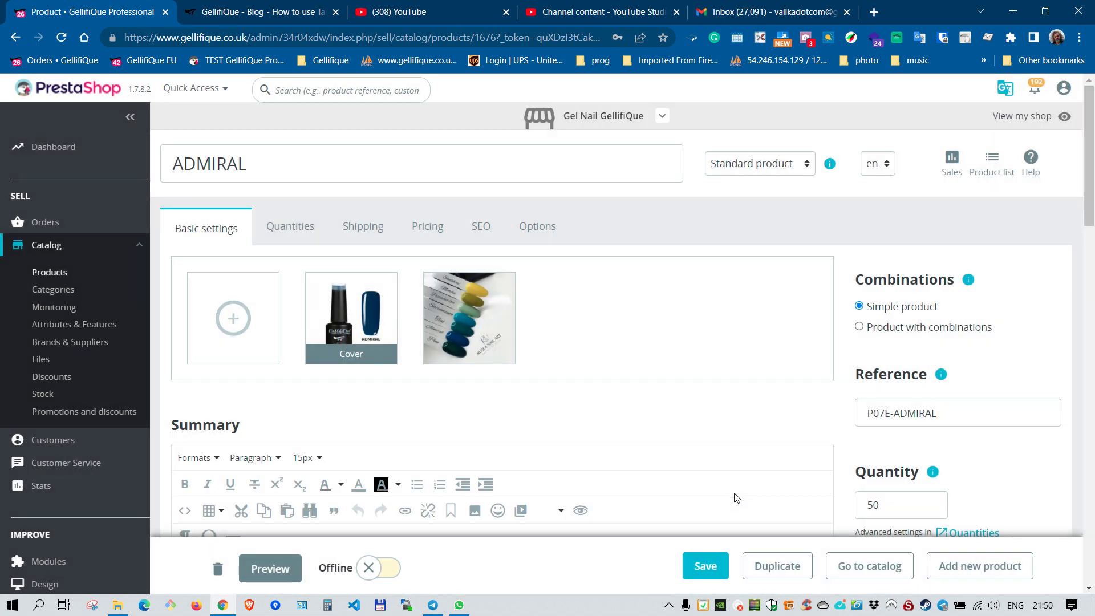
Check the translated Polish (pl) summary, description and product name.
{"action": "left_click", "coordinate": [881, 165]}
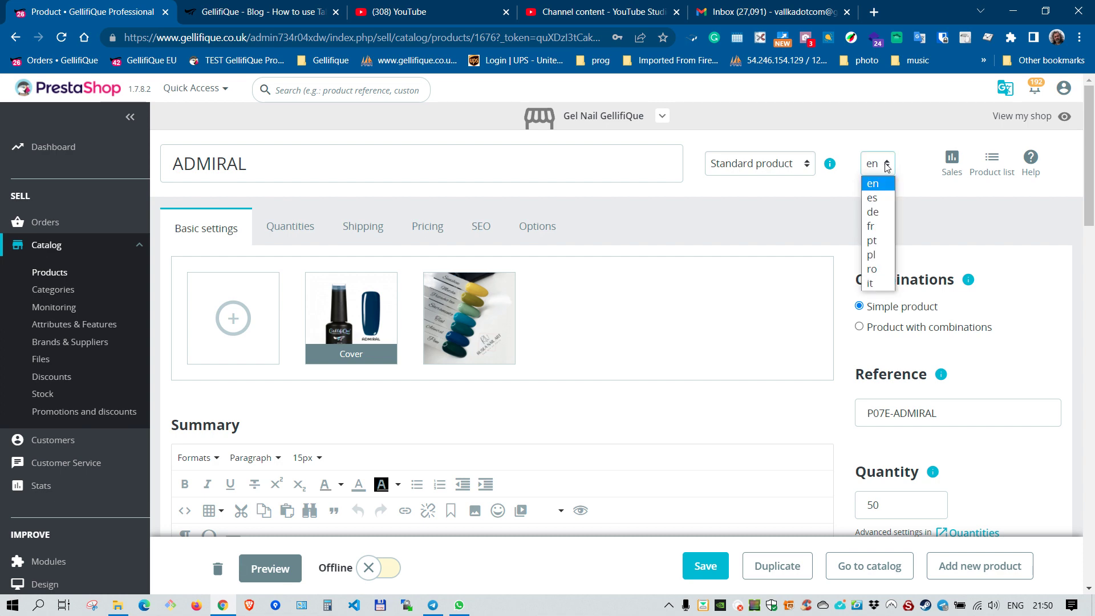
{"action": "left_click", "coordinate": [884, 257]}
{"action": "scroll", "coordinate": [883, 256], "scroll_direction": "down", "scroll_amount": 5}
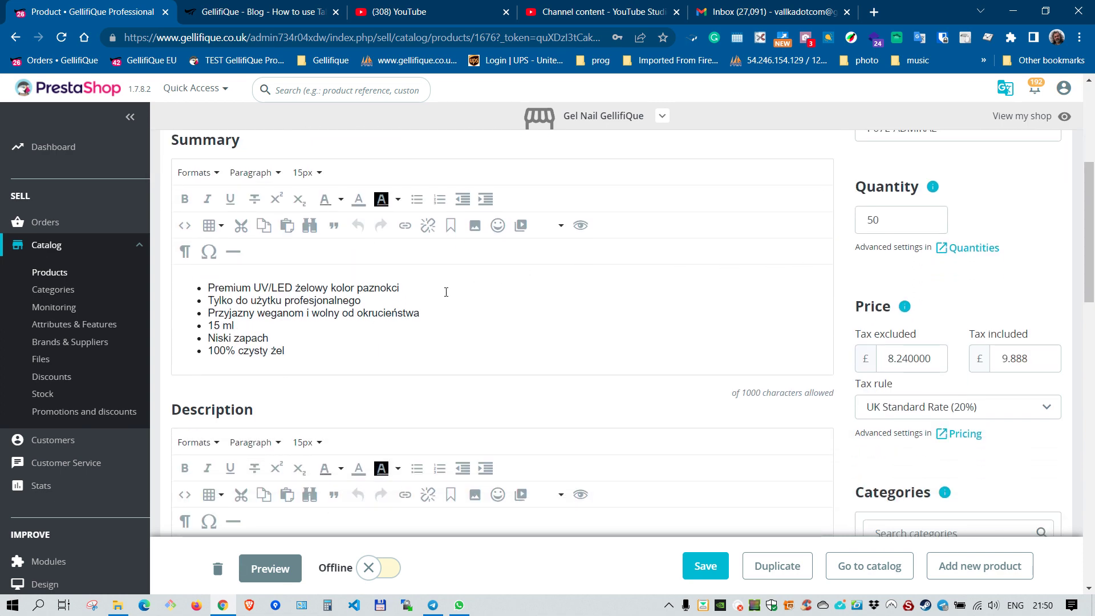
{"action": "scroll", "coordinate": [387, 320], "scroll_direction": "down", "scroll_amount": 5}
{"action": "scroll", "coordinate": [399, 325], "scroll_direction": "down", "scroll_amount": 5}
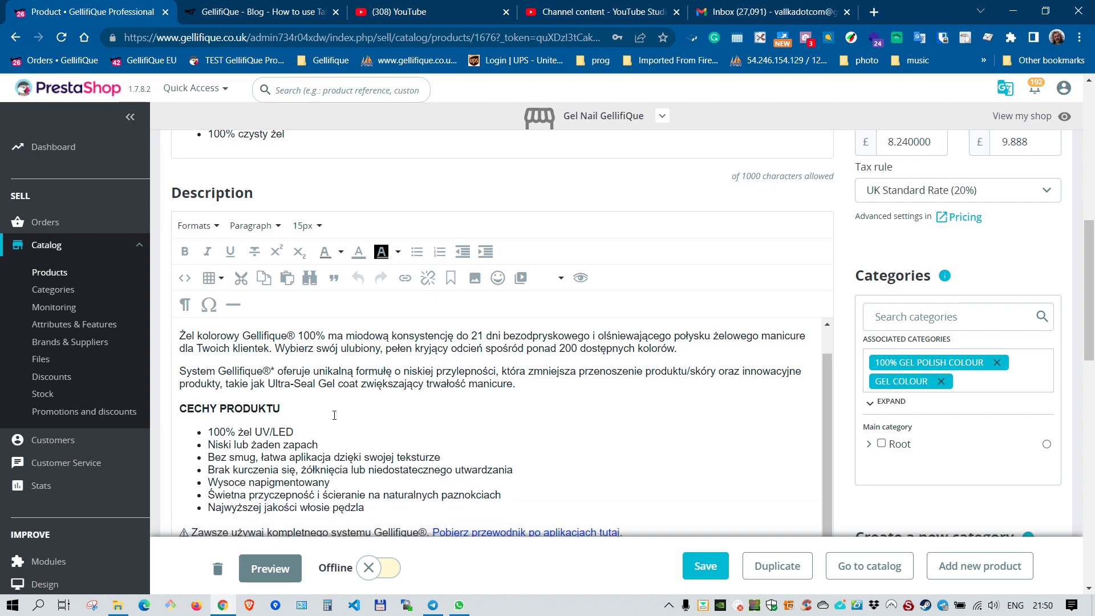
{"action": "scroll", "coordinate": [584, 404], "scroll_direction": "up", "scroll_amount": 15}
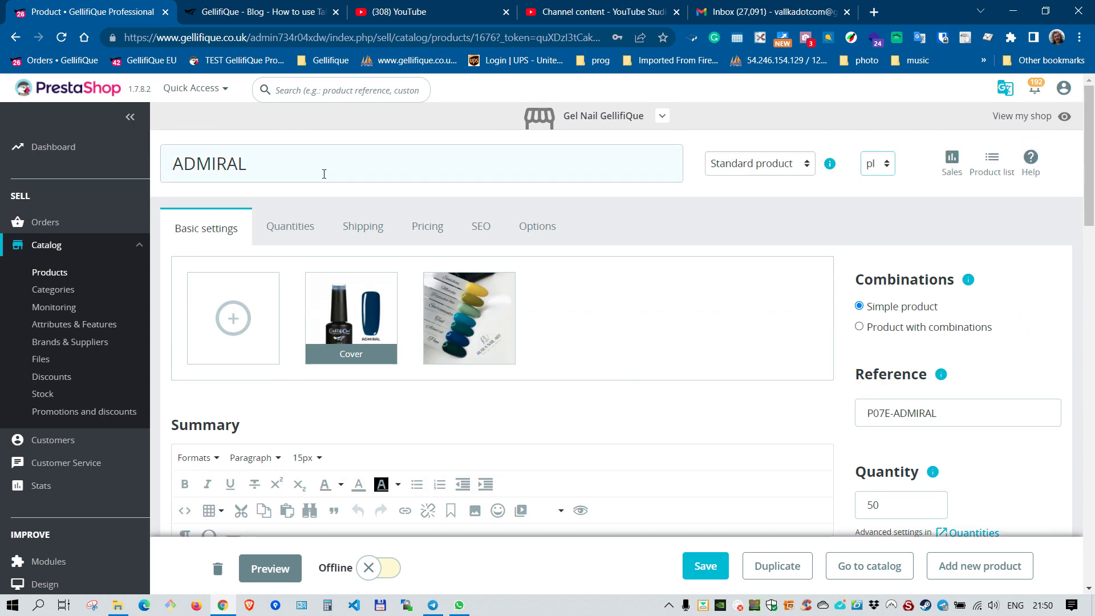
Check the Spanish (es) product name and description for the new translation.
{"action": "left_click", "coordinate": [877, 164]}
{"action": "left_click", "coordinate": [880, 197]}
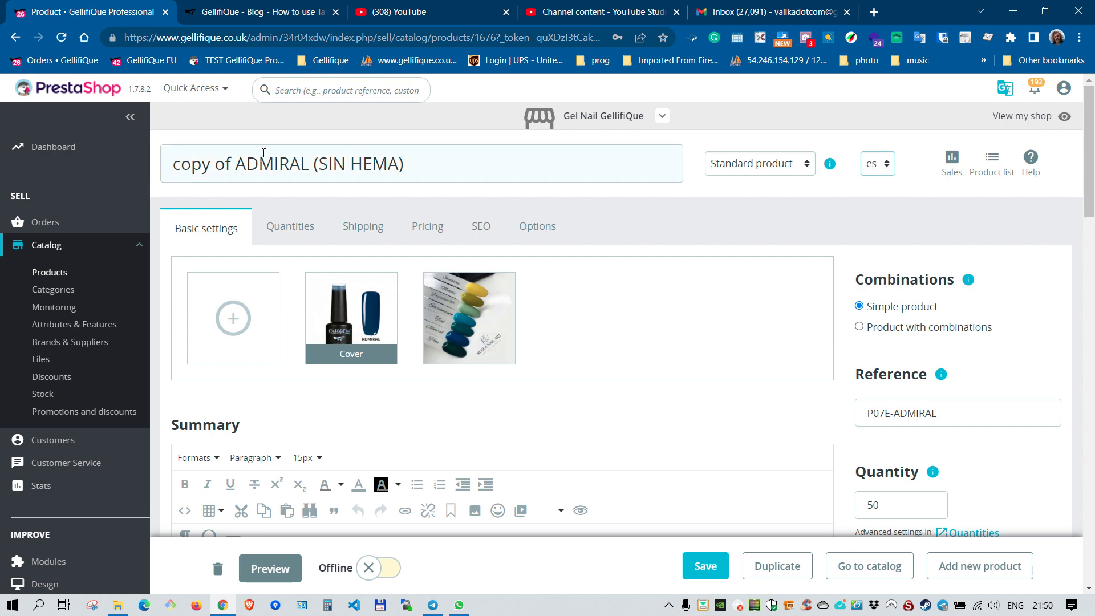
{"action": "scroll", "coordinate": [354, 314], "scroll_direction": "down", "scroll_amount": 10}
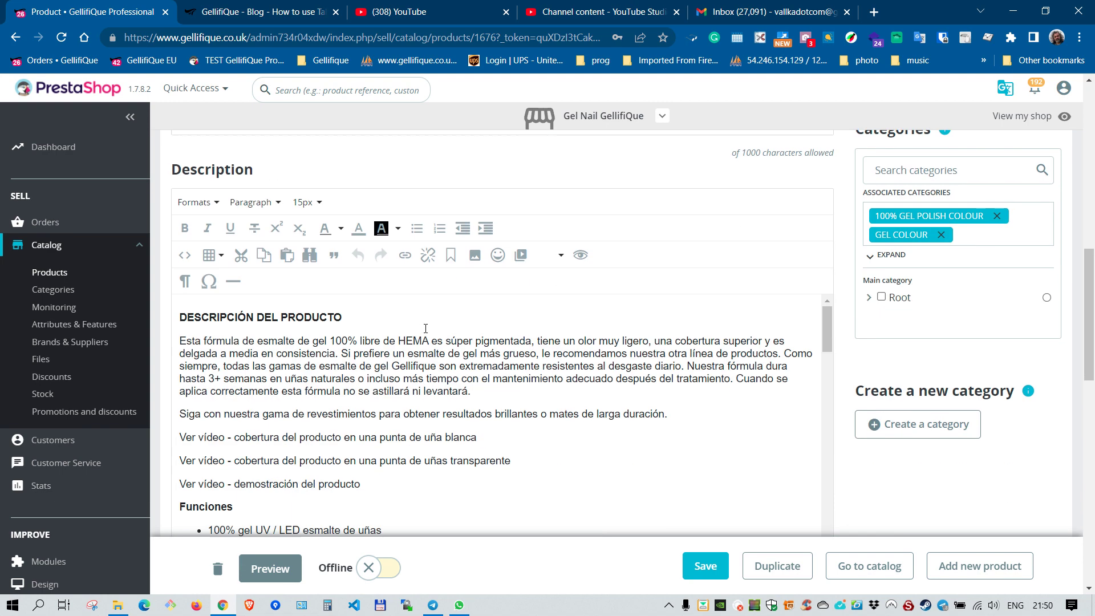
{"action": "scroll", "coordinate": [426, 329], "scroll_direction": "down", "scroll_amount": 1}
{"action": "scroll", "coordinate": [428, 331], "scroll_direction": "down", "scroll_amount": 5}
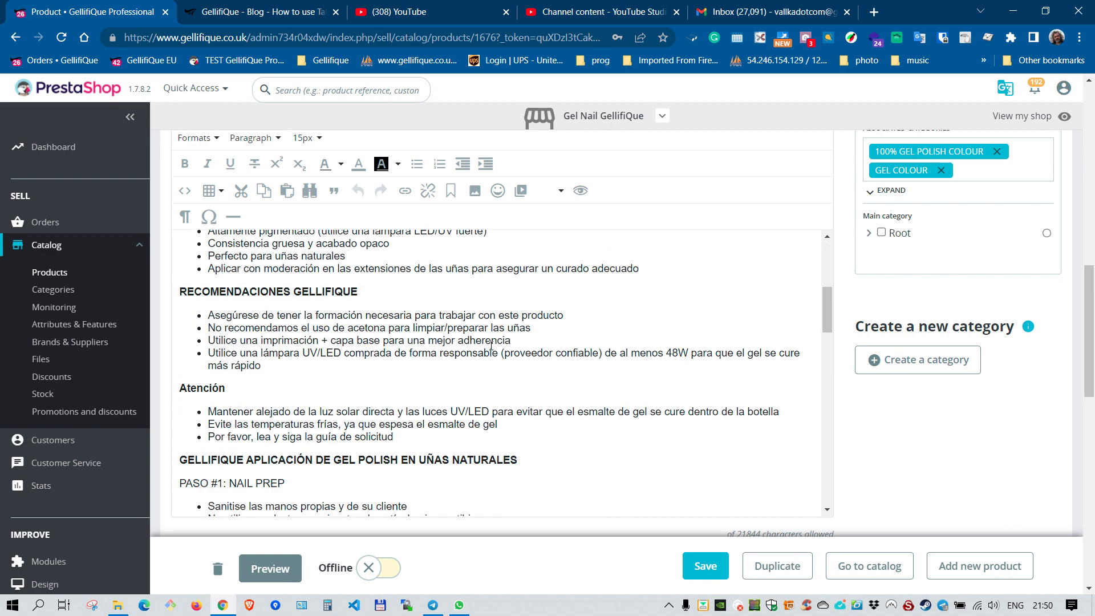
{"action": "scroll", "coordinate": [491, 345], "scroll_direction": "up", "scroll_amount": 5}
{"action": "scroll", "coordinate": [492, 347], "scroll_direction": "up", "scroll_amount": 10}
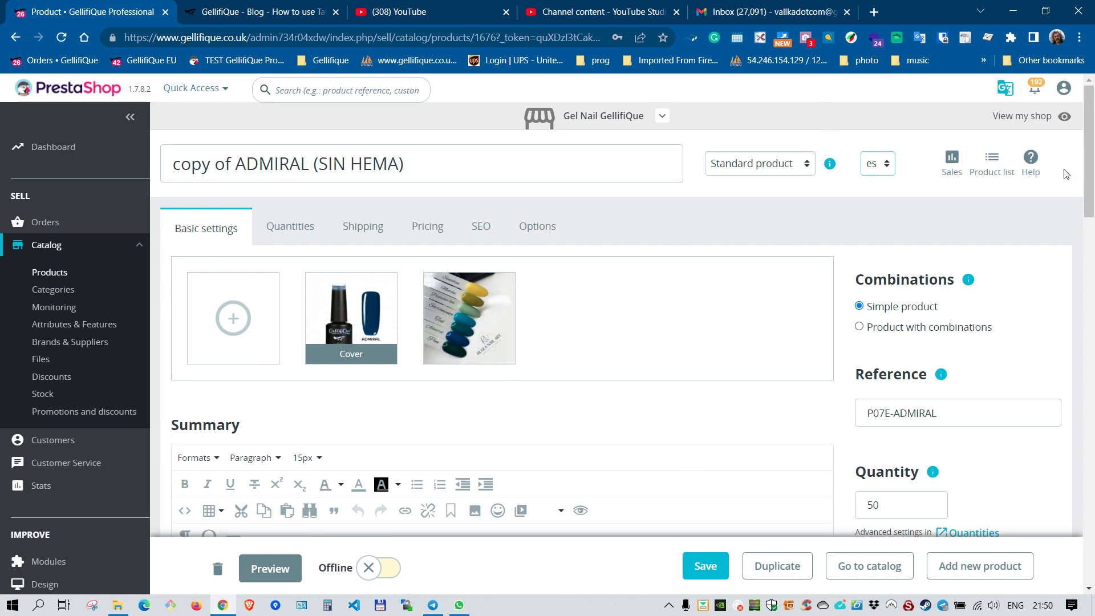
Return to English (en) and rerun Translate All AND copy Name/MetaTitle for all languages.
{"action": "left_click", "coordinate": [889, 164]}
{"action": "left_click", "coordinate": [881, 182]}
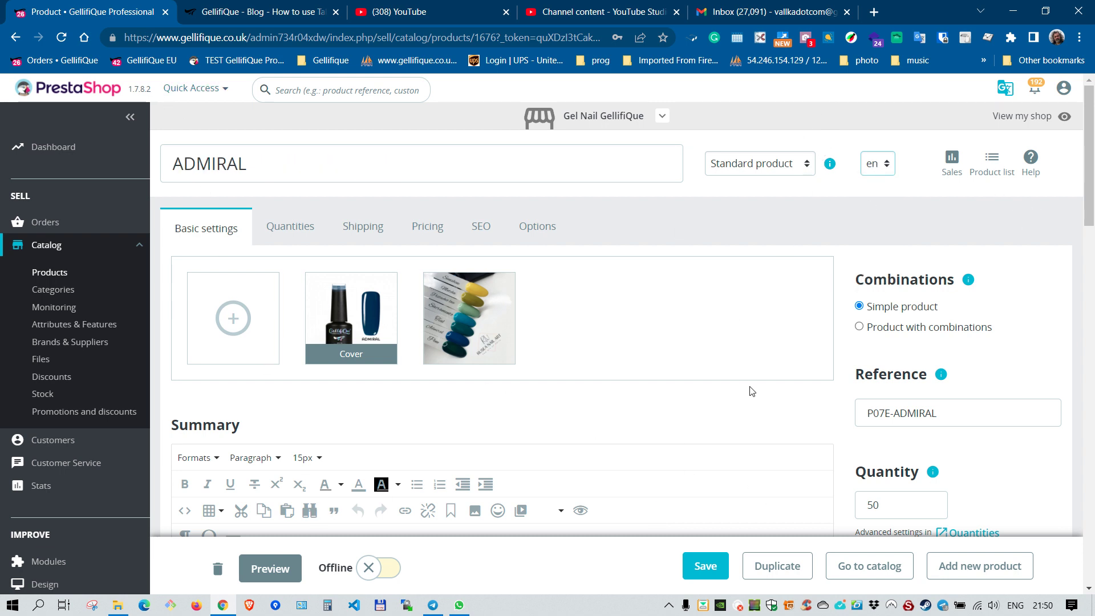
{"action": "left_click", "coordinate": [1005, 89]}
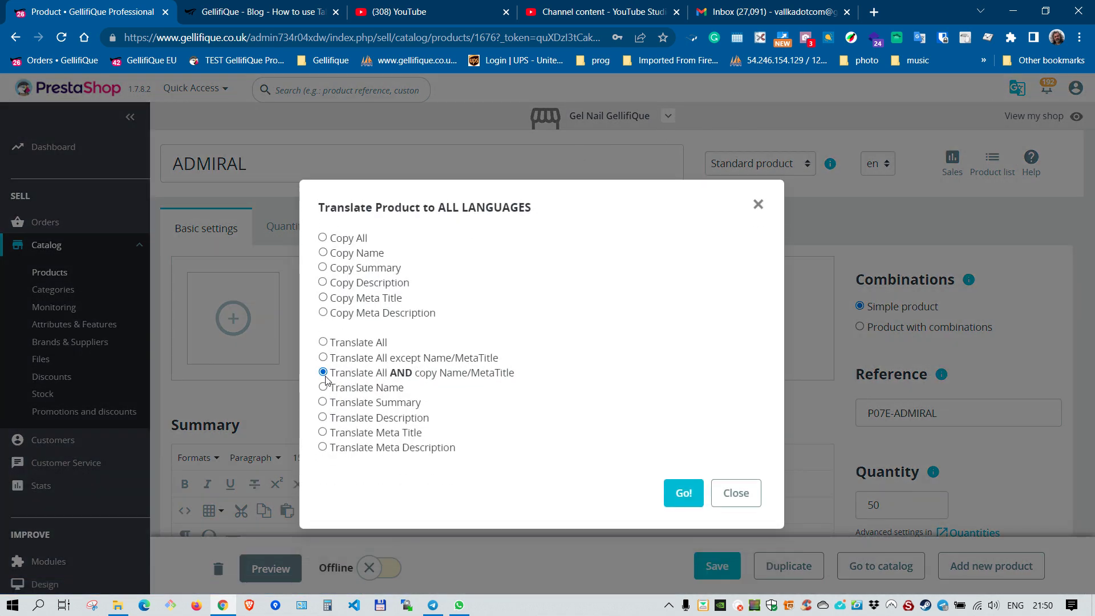
{"action": "left_click", "coordinate": [682, 494]}
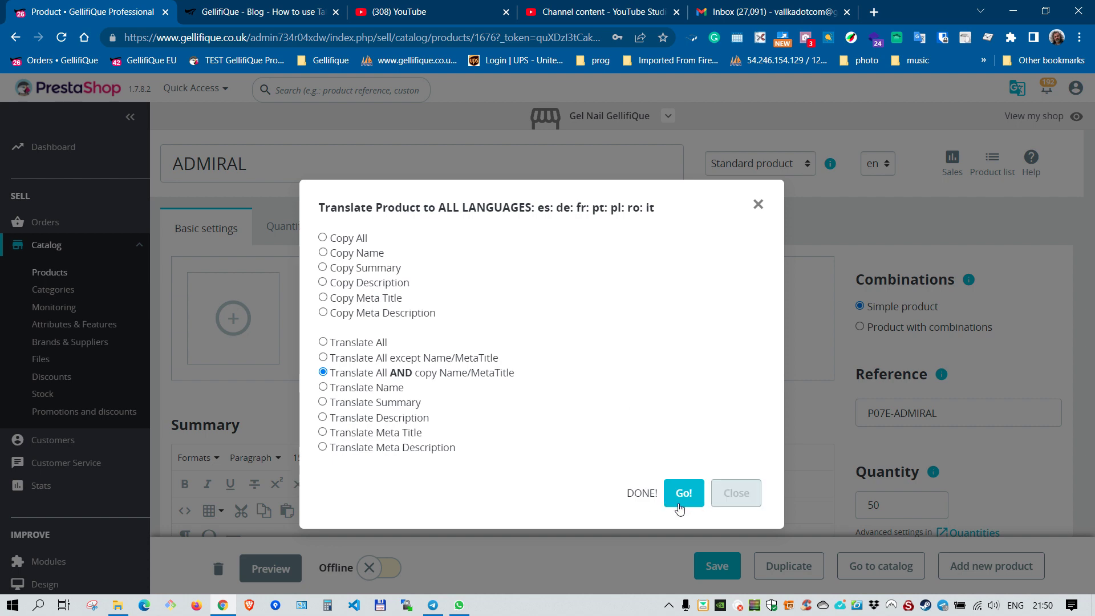
{"action": "left_click", "coordinate": [737, 492]}
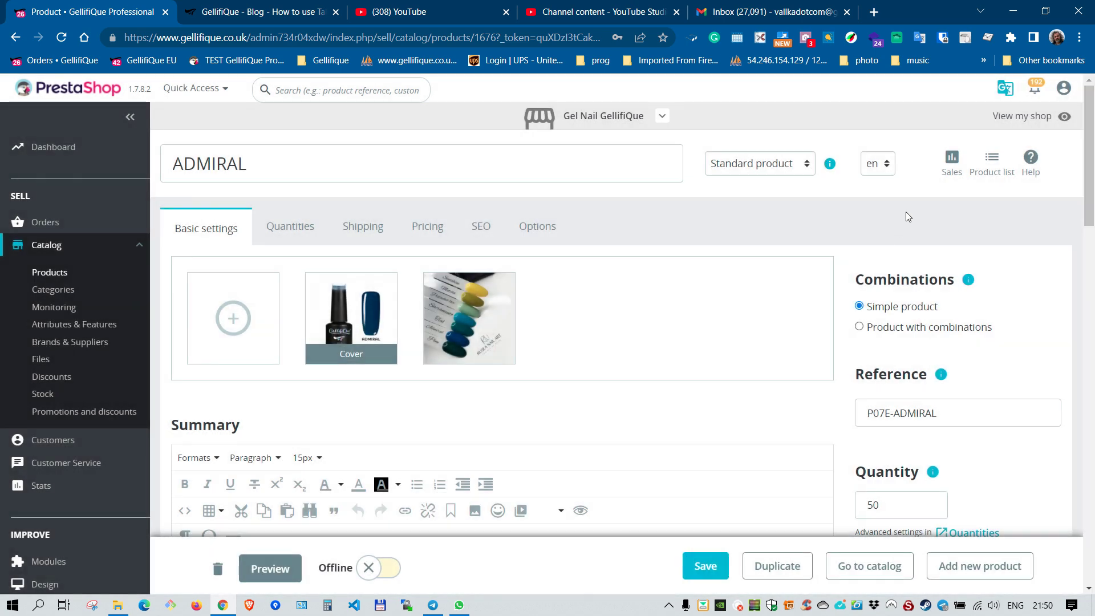
Check the Spanish (es) description and product name again after the repeated translation.
{"action": "left_click", "coordinate": [890, 169]}
{"action": "left_click", "coordinate": [880, 194]}
{"action": "scroll", "coordinate": [782, 261], "scroll_direction": "down", "scroll_amount": 5}
{"action": "scroll", "coordinate": [576, 286], "scroll_direction": "down", "scroll_amount": 6}
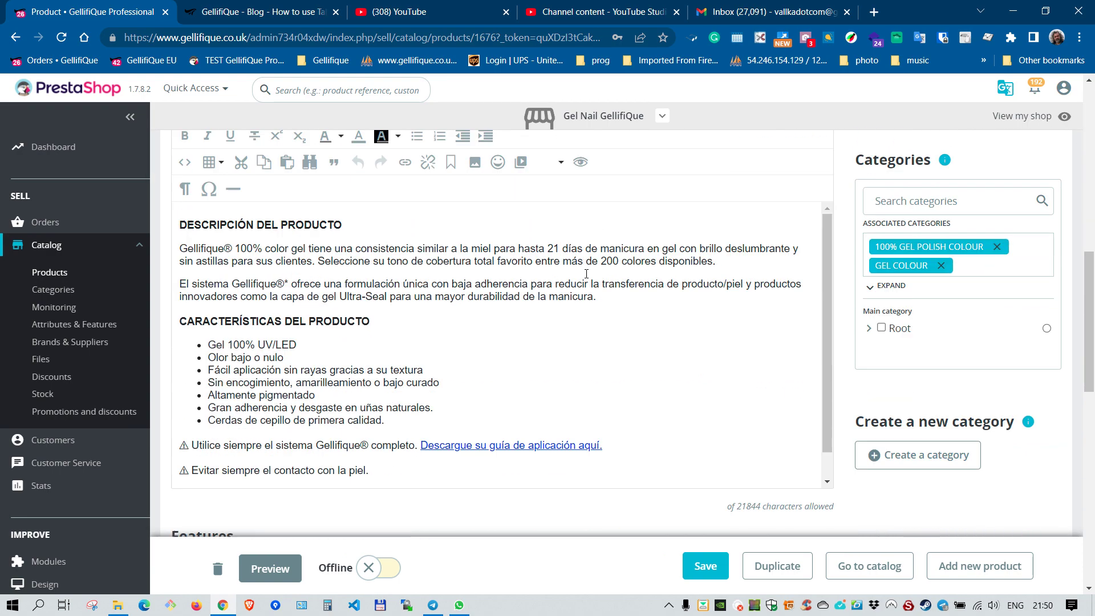
{"action": "scroll", "coordinate": [514, 385], "scroll_direction": "up", "scroll_amount": 10}
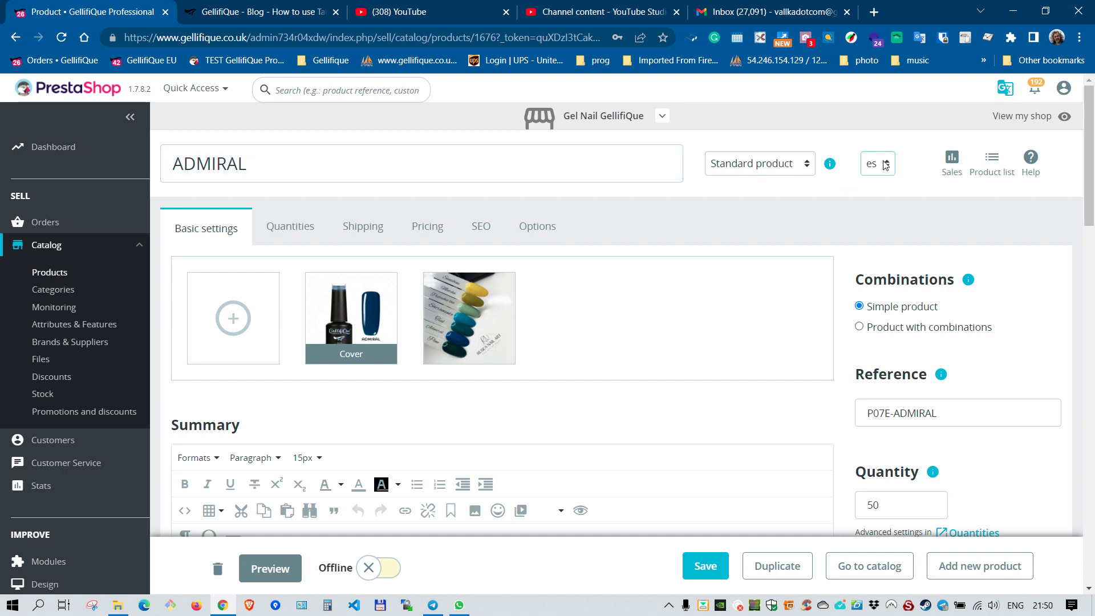
Check the German (de), Portuguese (pt) and Romanian (ro) versions of the product, including the Romanian description and summary.
{"action": "left_click", "coordinate": [885, 165]}
{"action": "left_click", "coordinate": [881, 212]}
{"action": "left_click", "coordinate": [888, 171]}
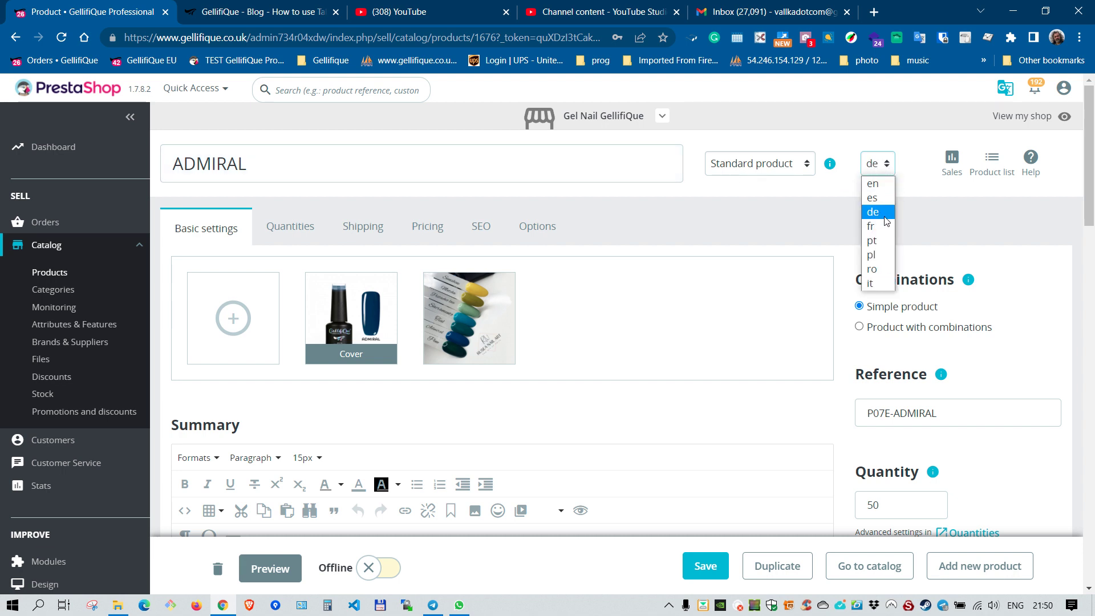
{"action": "left_click", "coordinate": [885, 240]}
{"action": "left_click", "coordinate": [878, 169]}
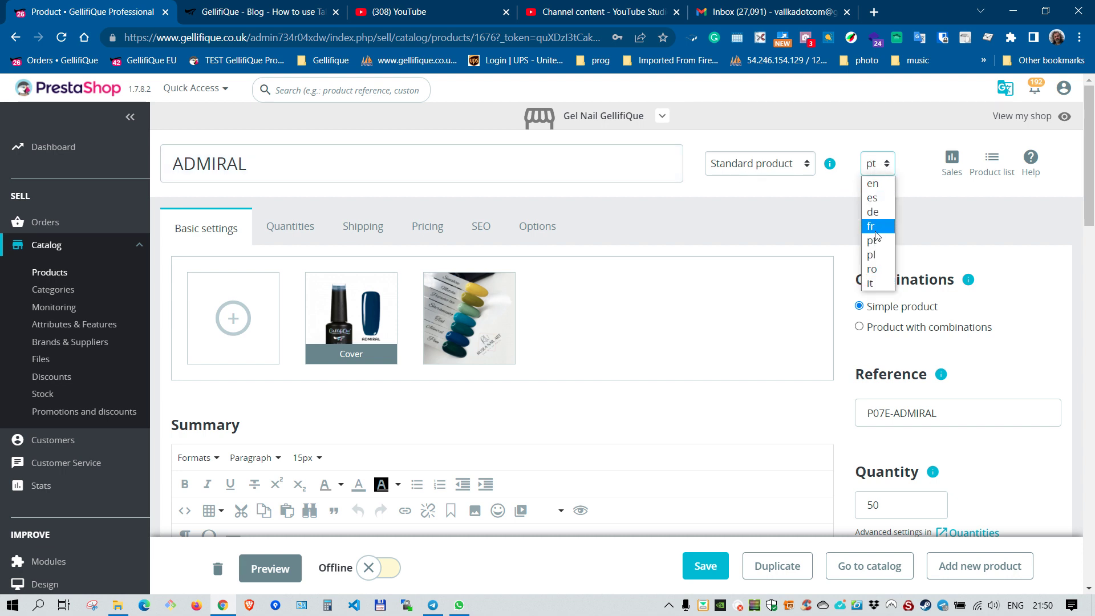
{"action": "left_click", "coordinate": [877, 276]}
{"action": "scroll", "coordinate": [738, 297], "scroll_direction": "down", "scroll_amount": 5}
{"action": "scroll", "coordinate": [739, 297], "scroll_direction": "down", "scroll_amount": 7}
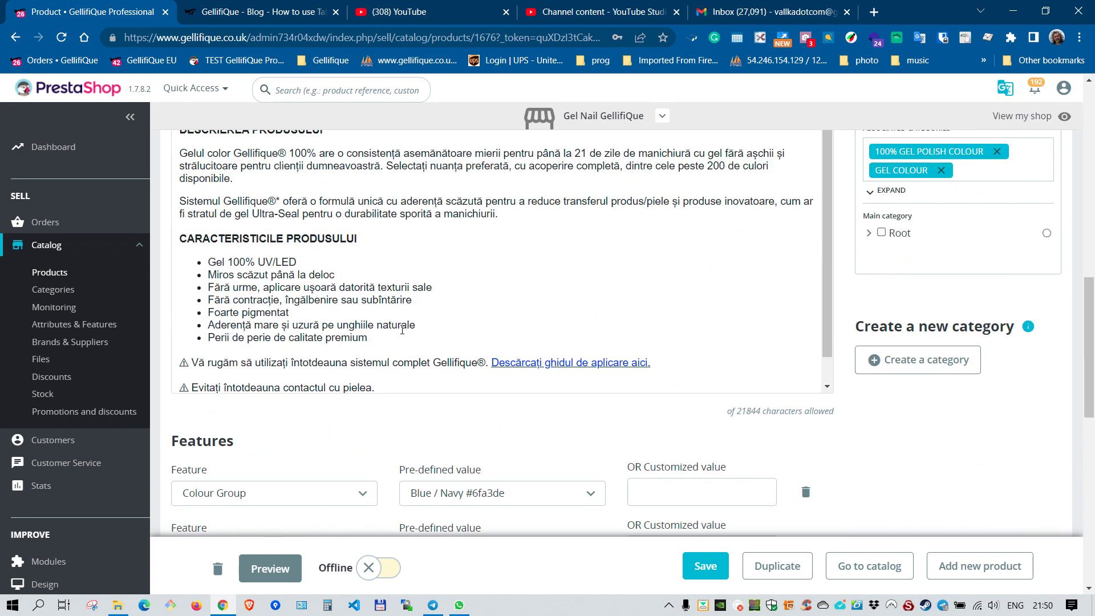
{"action": "scroll", "coordinate": [706, 356], "scroll_direction": "up", "scroll_amount": 10}
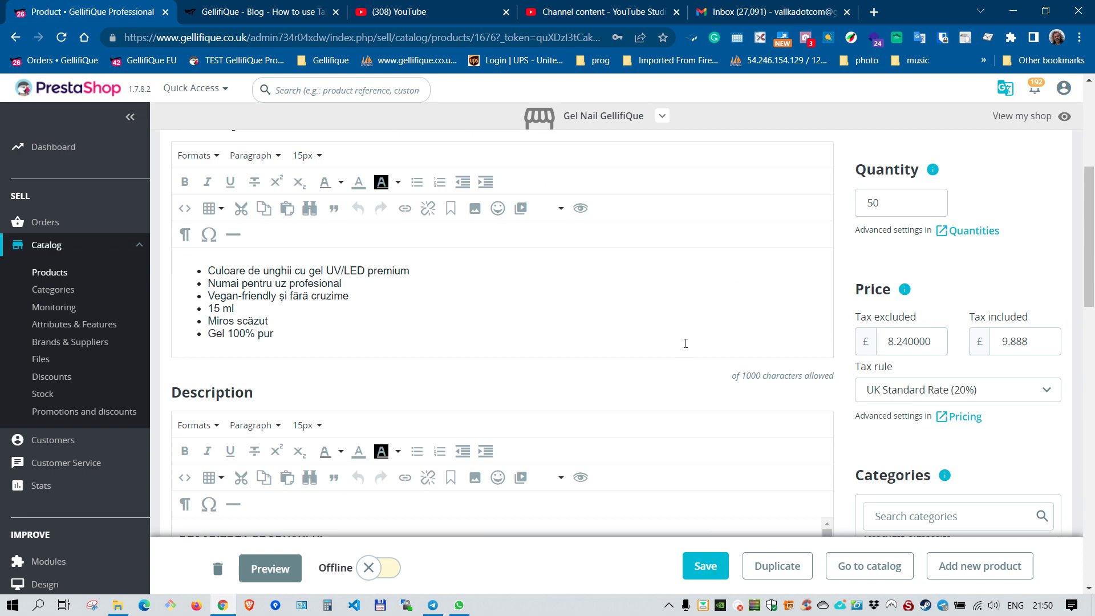
Leave the product for the catalog and open the PRODUCTS category for editing.
{"action": "left_click", "coordinate": [859, 572]}
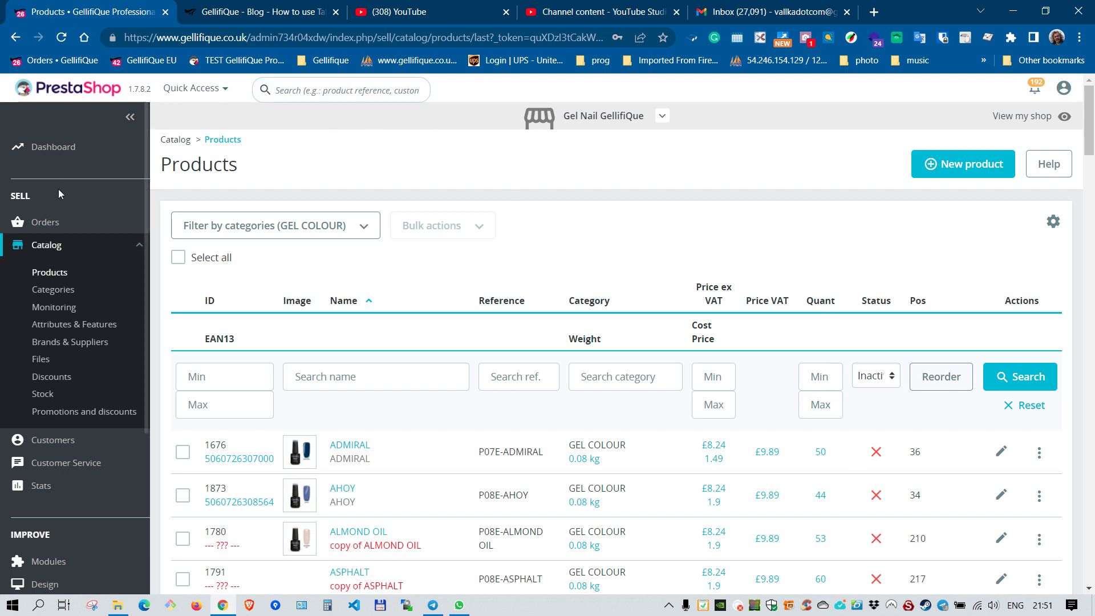
{"action": "left_click", "coordinate": [40, 298]}
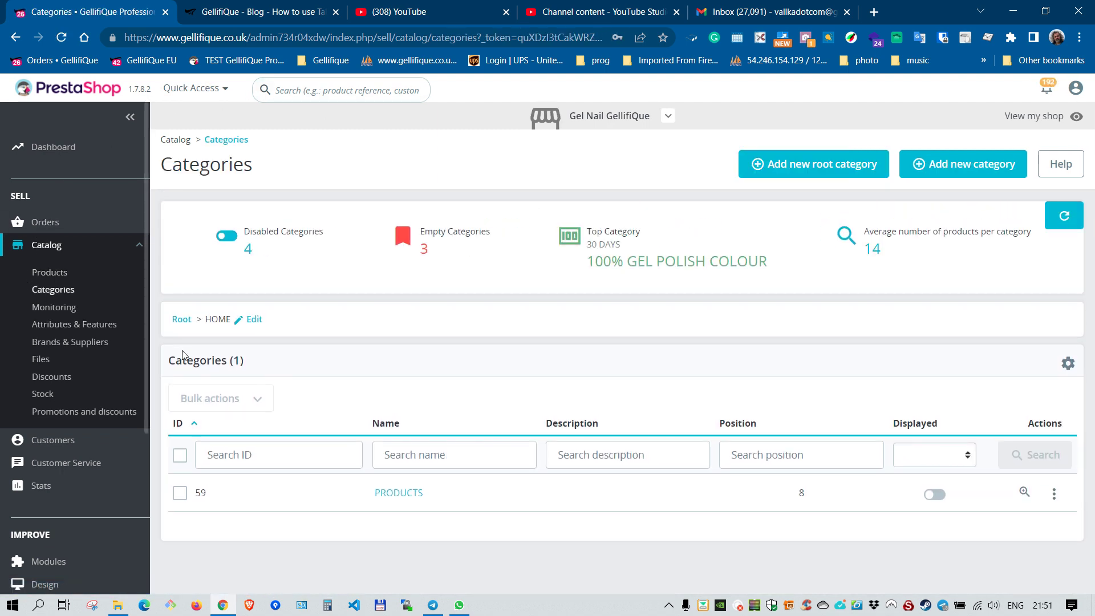
{"action": "left_click", "coordinate": [1053, 494]}
{"action": "left_click", "coordinate": [1018, 444]}
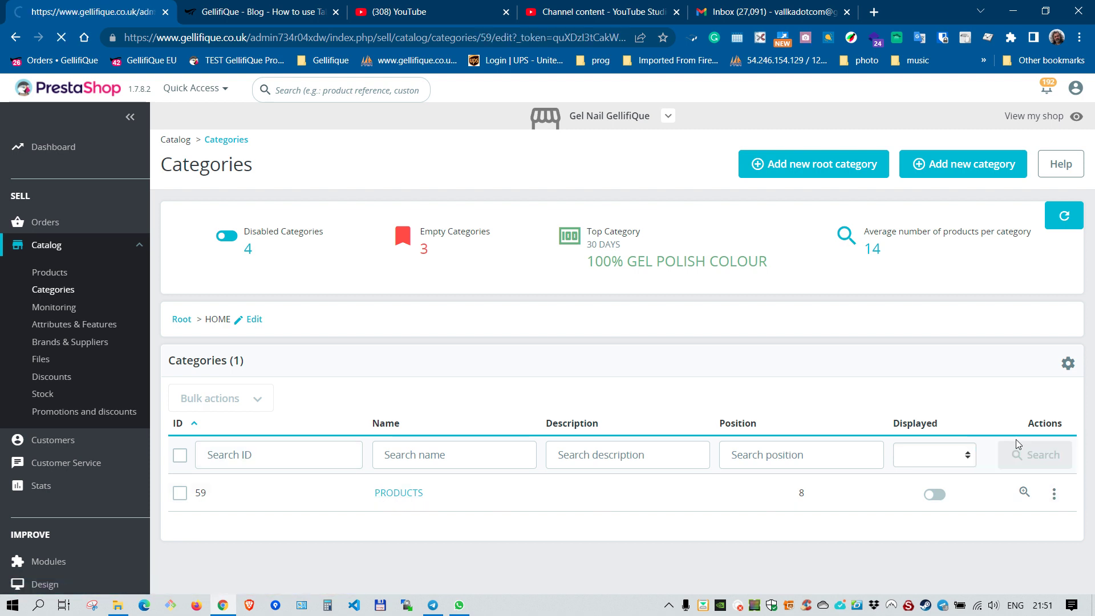
Review the category's multilingual fields and the options for translating it to all languages, without running a translation.
{"action": "scroll", "coordinate": [433, 449], "scroll_direction": "down", "scroll_amount": 2}
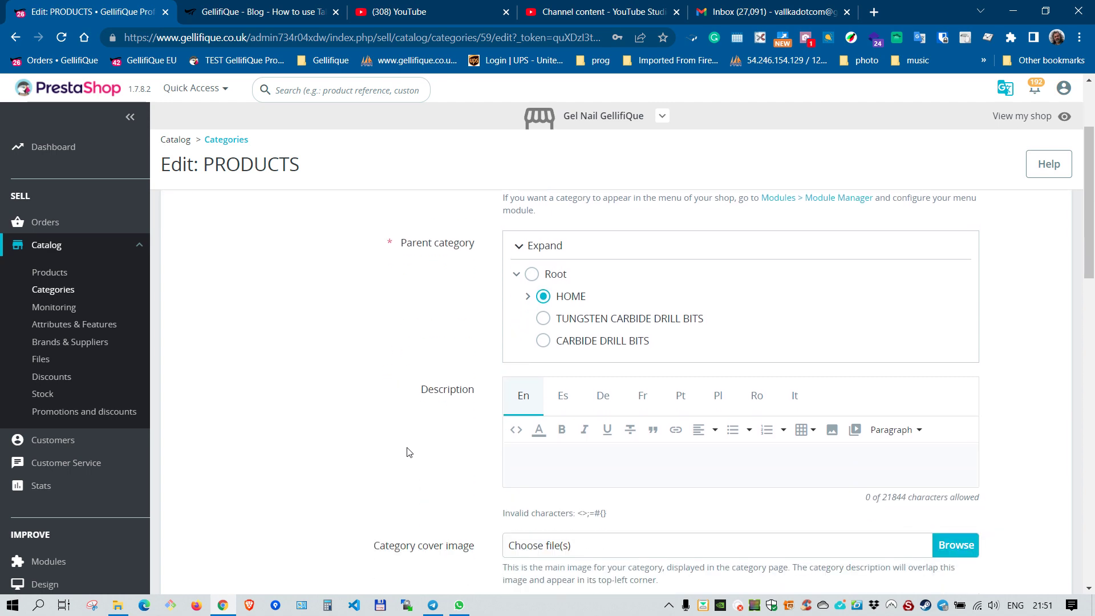
{"action": "scroll", "coordinate": [386, 489], "scroll_direction": "down", "scroll_amount": 2}
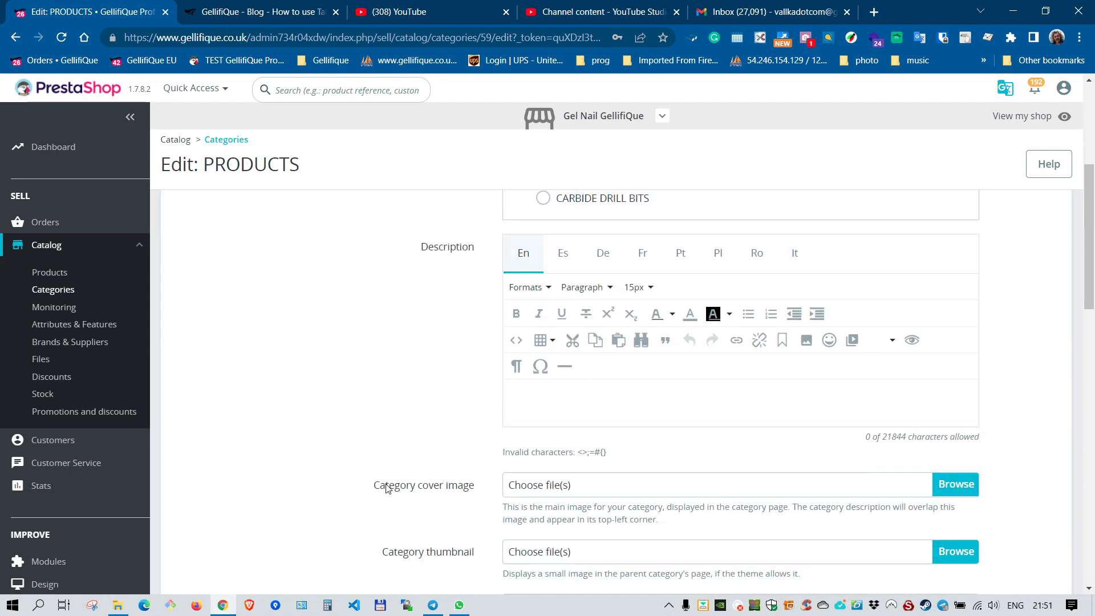
{"action": "scroll", "coordinate": [386, 488], "scroll_direction": "up", "scroll_amount": 3}
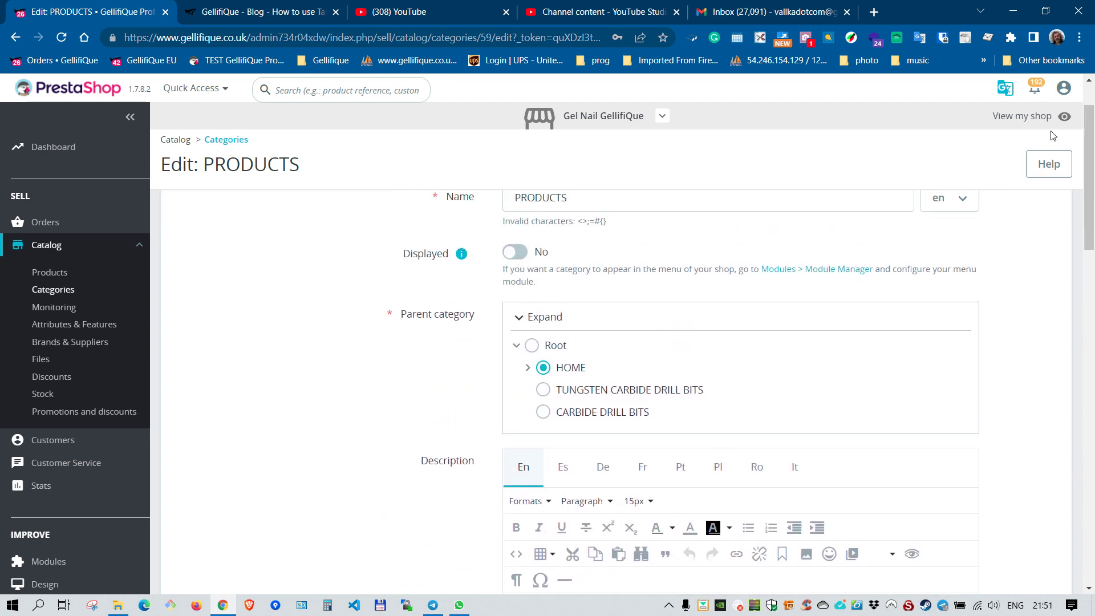
{"action": "left_click", "coordinate": [1005, 88]}
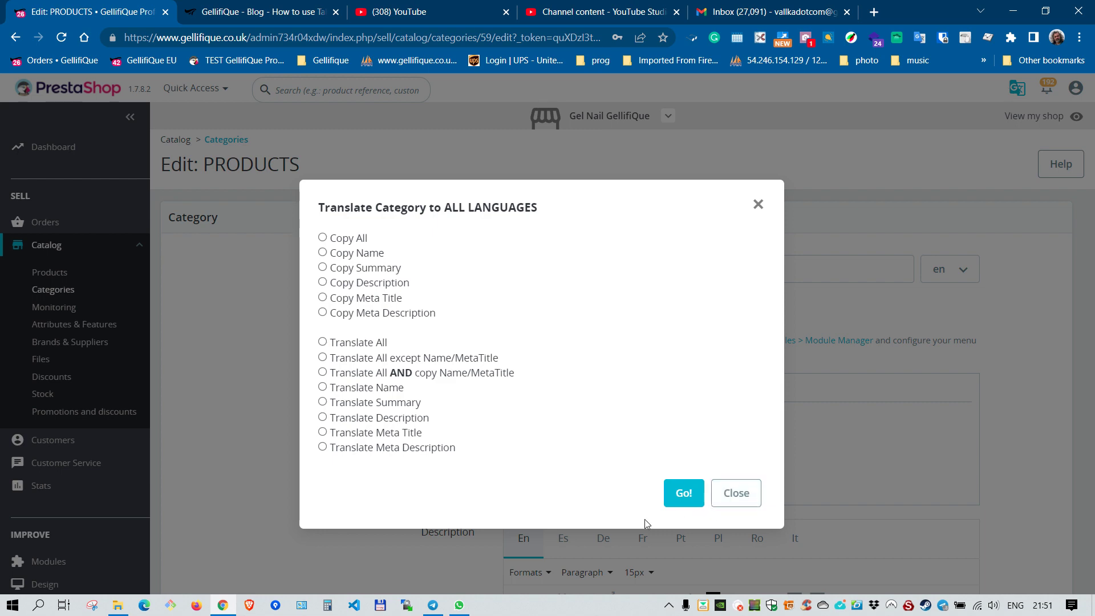
{"action": "left_click", "coordinate": [732, 495]}
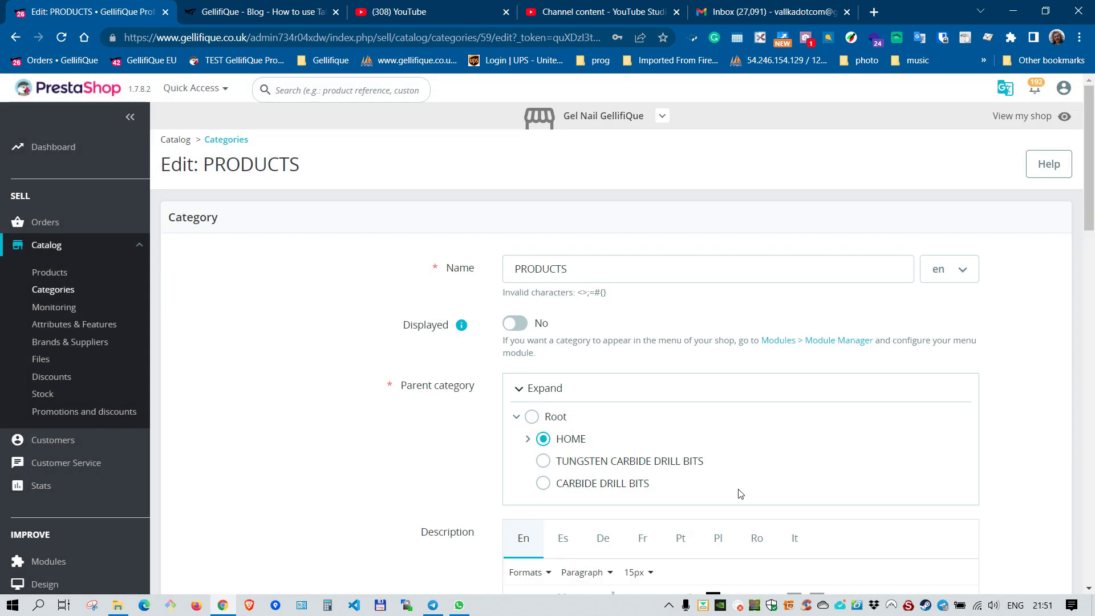
Open the Internal Knowlege Base page from the Internal category of the Design pages for editing.
{"action": "scroll", "coordinate": [51, 297], "scroll_direction": "down", "scroll_amount": 3}
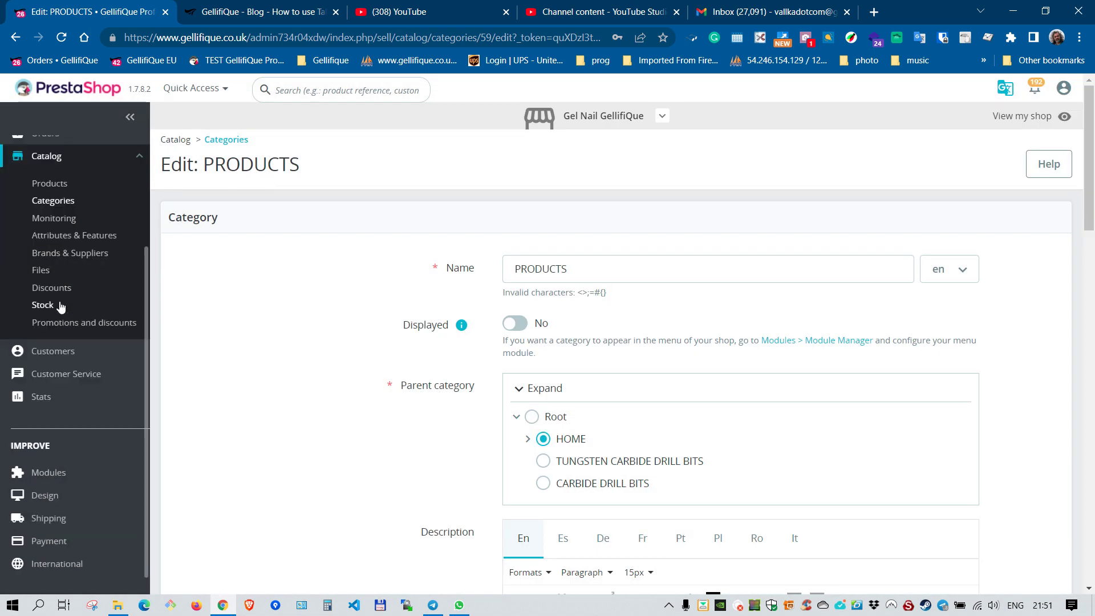
{"action": "scroll", "coordinate": [62, 311], "scroll_direction": "down", "scroll_amount": 2}
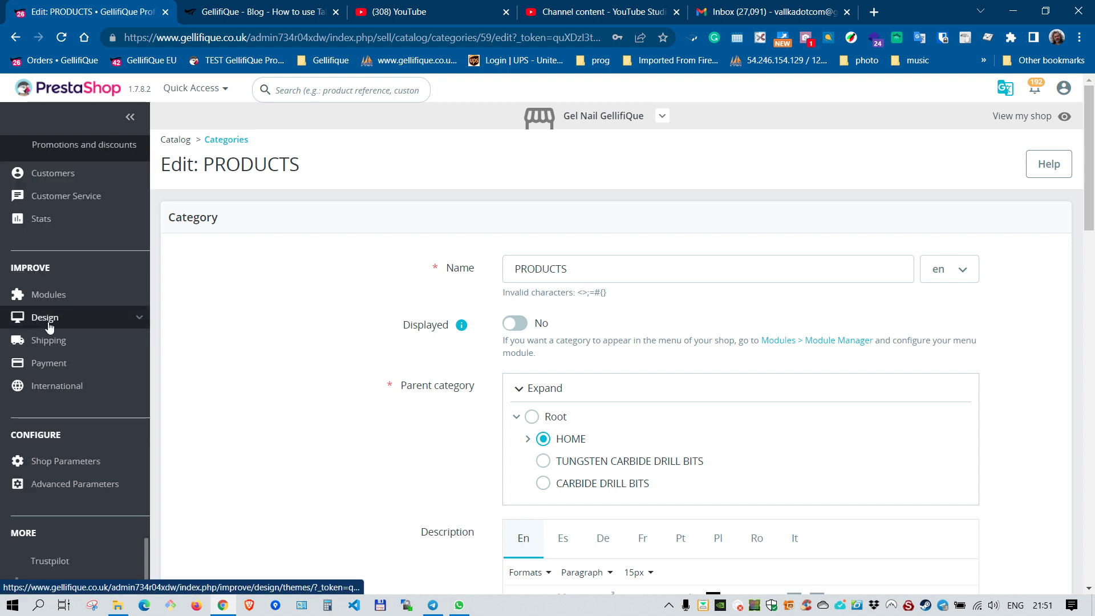
{"action": "mouse_move", "coordinate": [62, 317]}
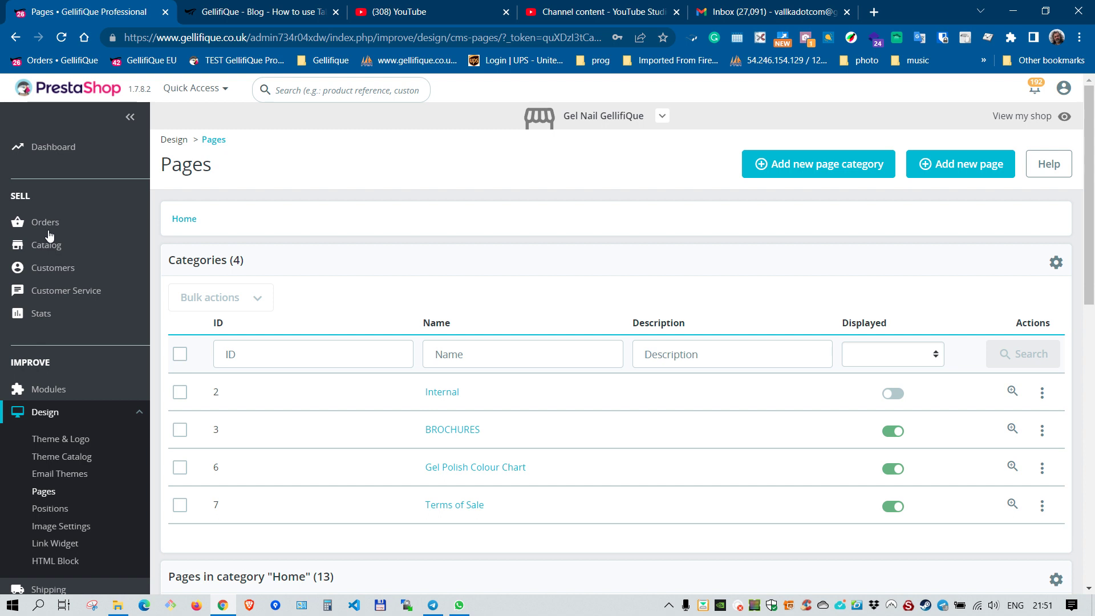
{"action": "left_click", "coordinate": [444, 393]}
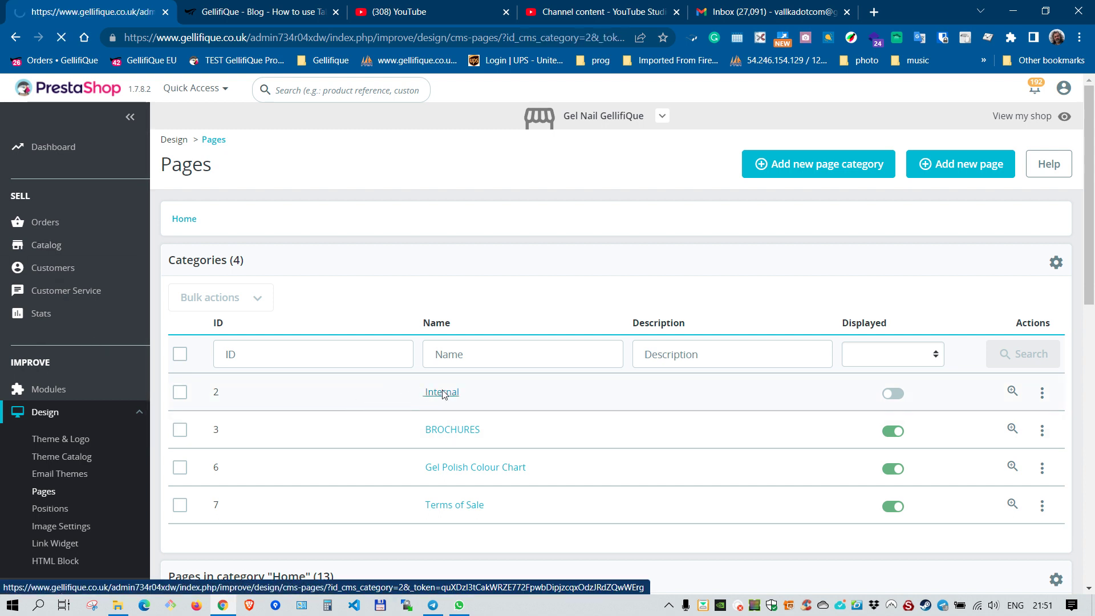
{"action": "scroll", "coordinate": [443, 393], "scroll_direction": "down", "scroll_amount": 1}
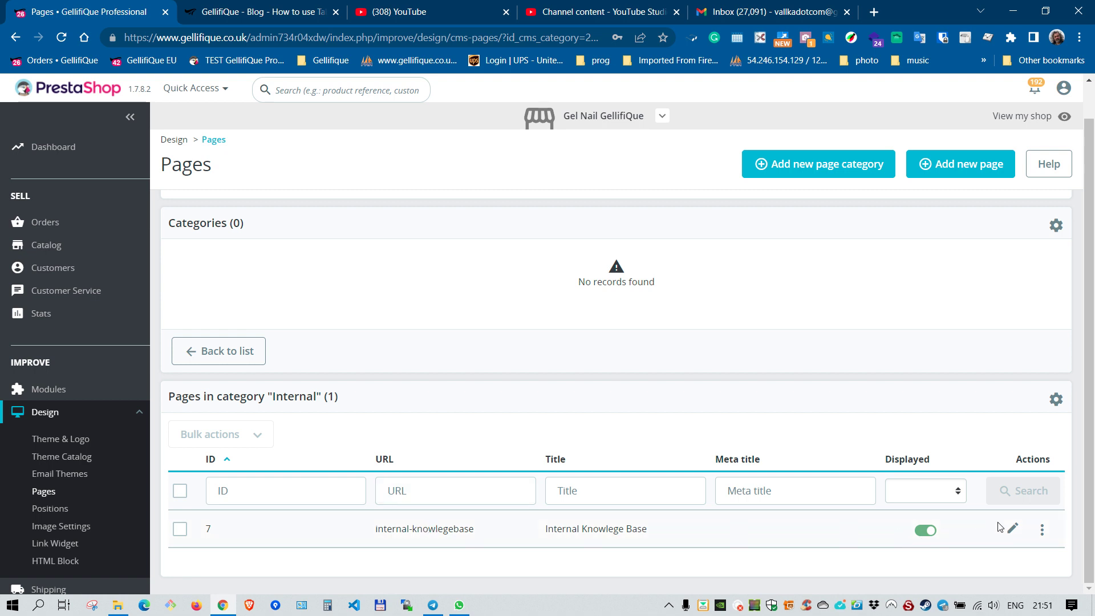
{"action": "left_click", "coordinate": [1013, 530]}
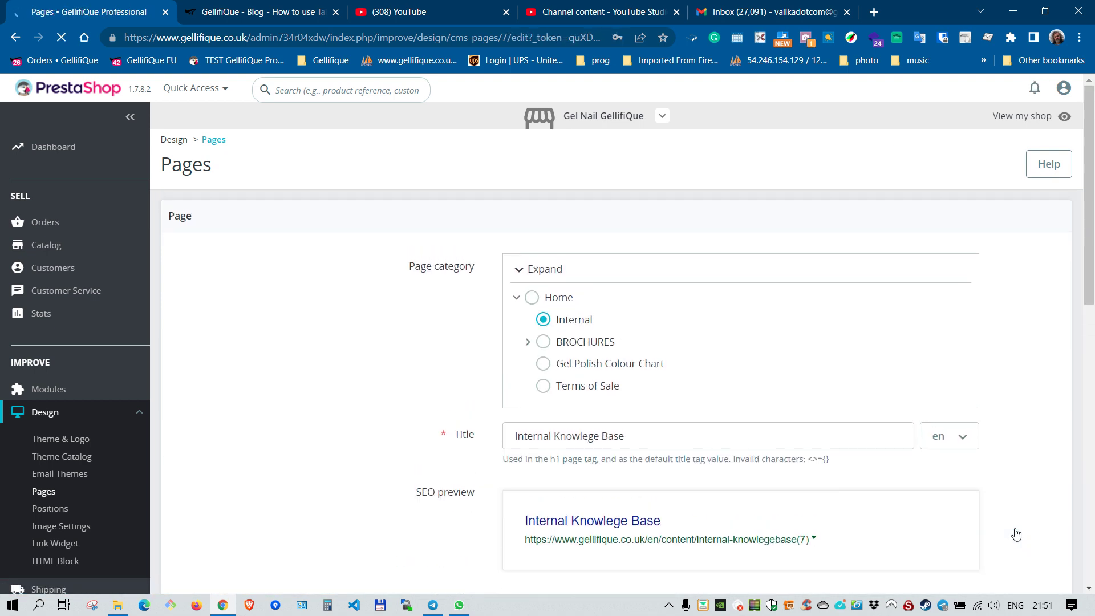
Review the page's fields and its options for translating to all languages, without running a translation.
{"action": "scroll", "coordinate": [787, 387], "scroll_direction": "down", "scroll_amount": 10}
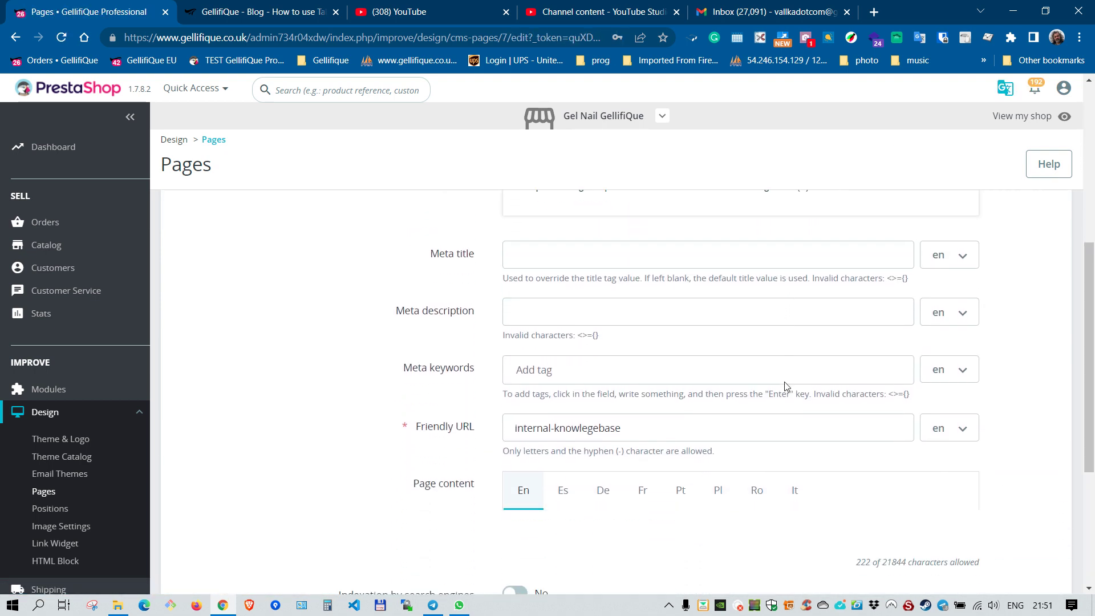
{"action": "scroll", "coordinate": [716, 444], "scroll_direction": "up", "scroll_amount": 10}
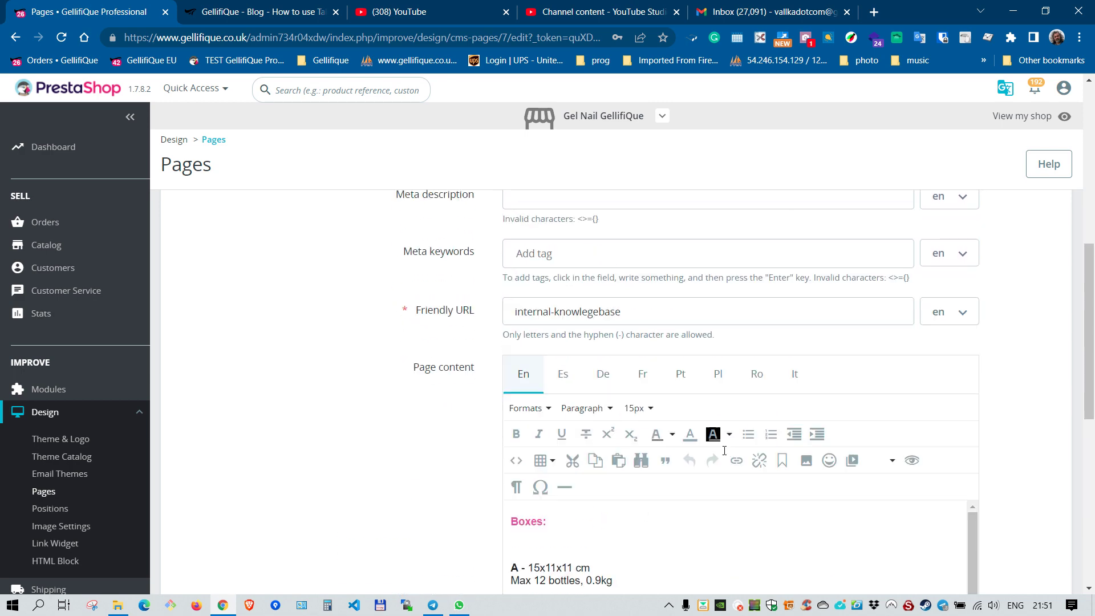
{"action": "left_click", "coordinate": [1008, 90]}
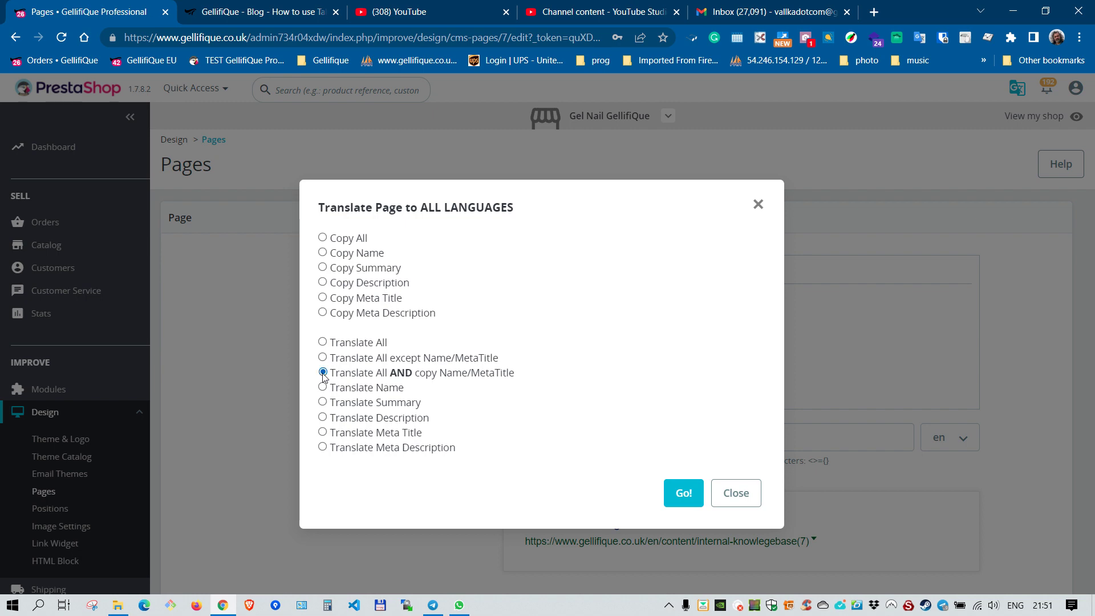
{"action": "left_click", "coordinate": [733, 495]}
Compare the page content and friendly URL across English, Spanish, German, French, Portuguese, Polish, Romanian and Italian.
{"action": "scroll", "coordinate": [855, 387], "scroll_direction": "down", "scroll_amount": 8}
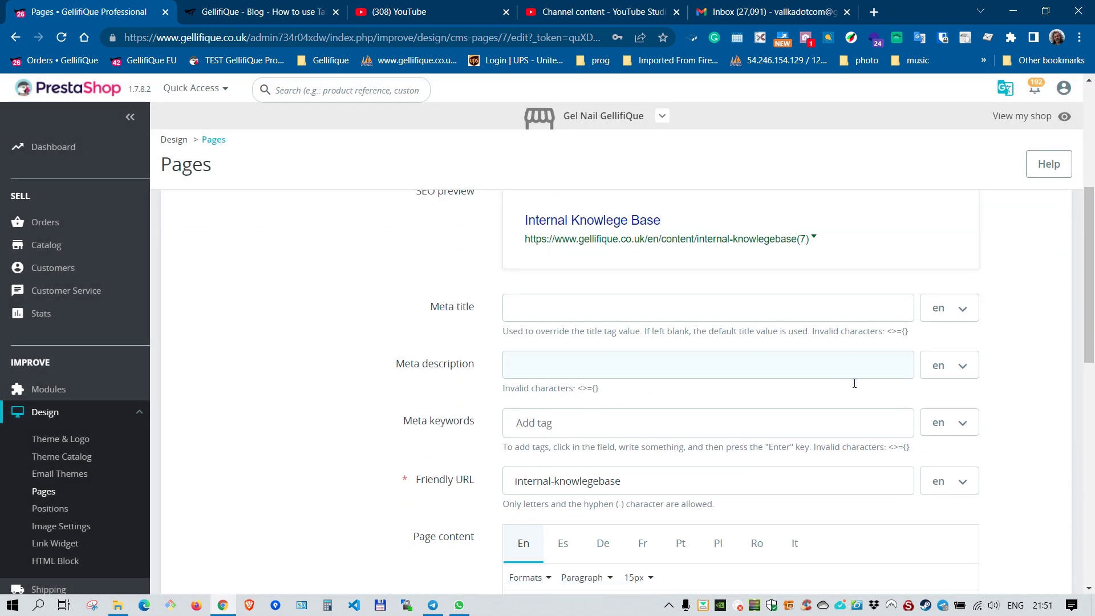
{"action": "scroll", "coordinate": [854, 383], "scroll_direction": "down", "scroll_amount": 1}
{"action": "left_click", "coordinate": [563, 274]}
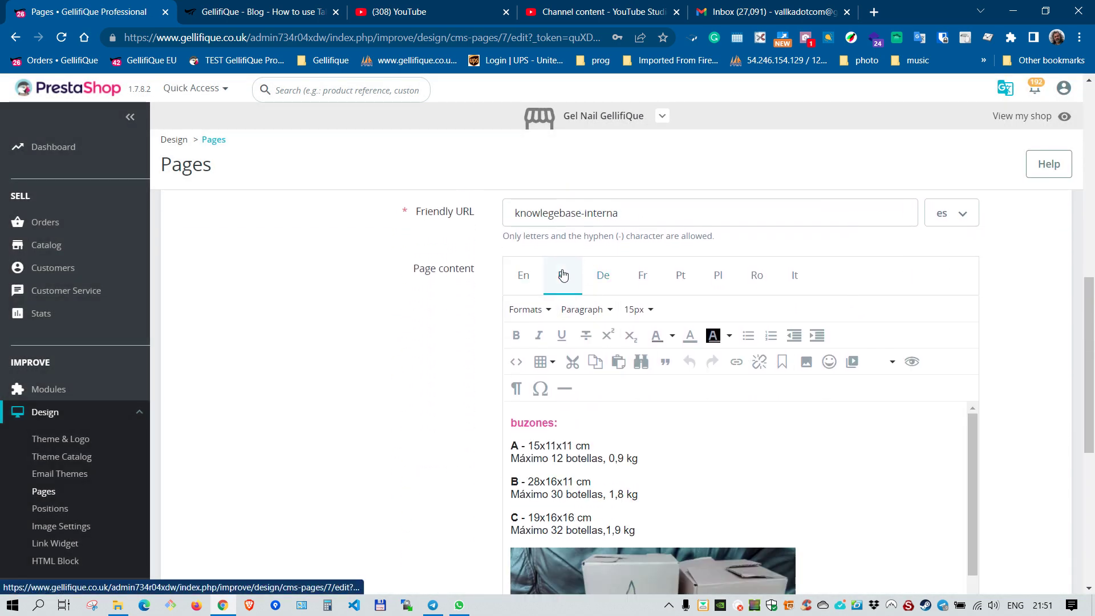
{"action": "left_click", "coordinate": [522, 278]}
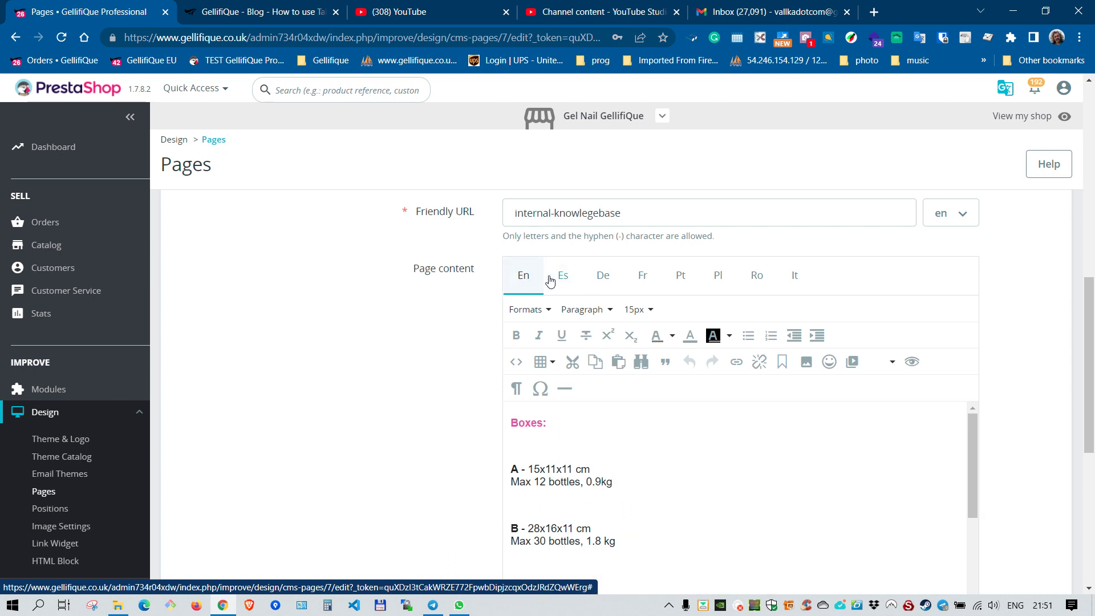
{"action": "left_click", "coordinate": [564, 280]}
{"action": "left_click", "coordinate": [603, 281]}
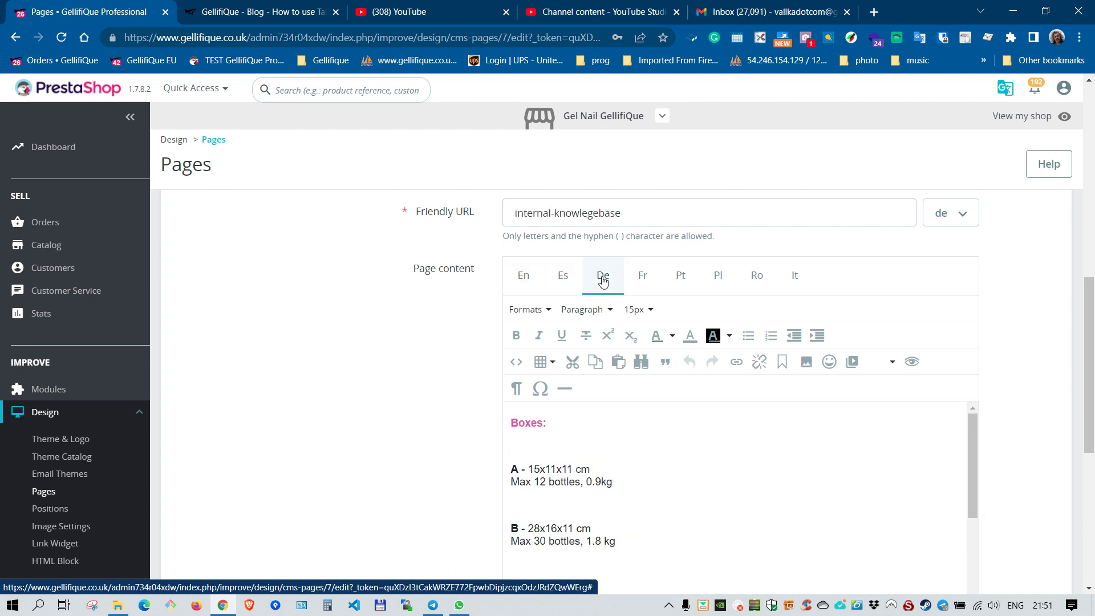
{"action": "left_click", "coordinate": [650, 285]}
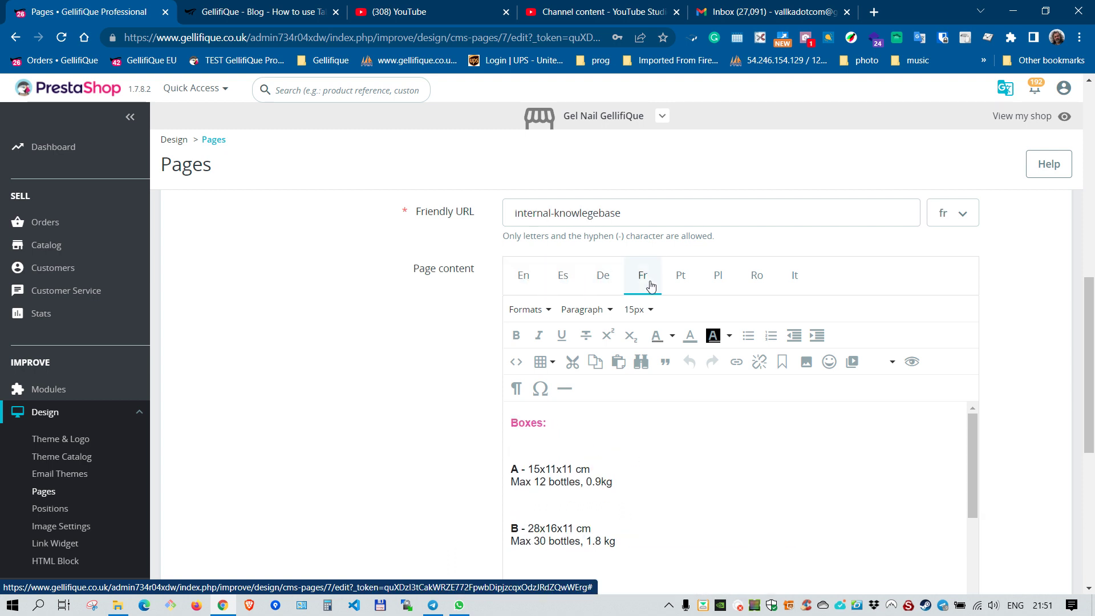
{"action": "left_click", "coordinate": [683, 286]}
{"action": "left_click", "coordinate": [719, 286]}
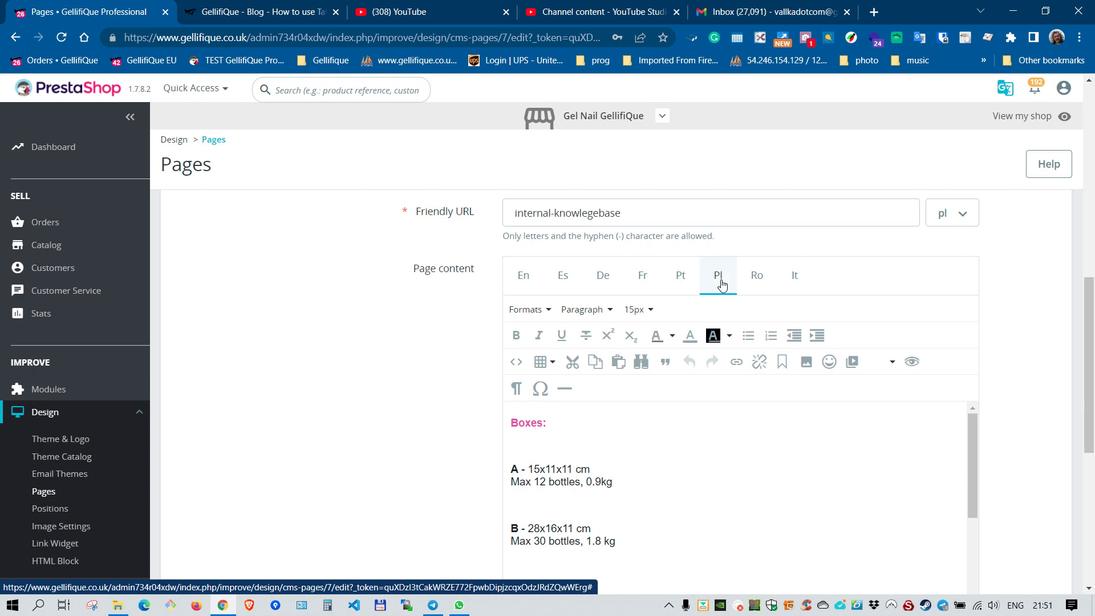
{"action": "left_click", "coordinate": [761, 283]}
{"action": "left_click", "coordinate": [793, 279]}
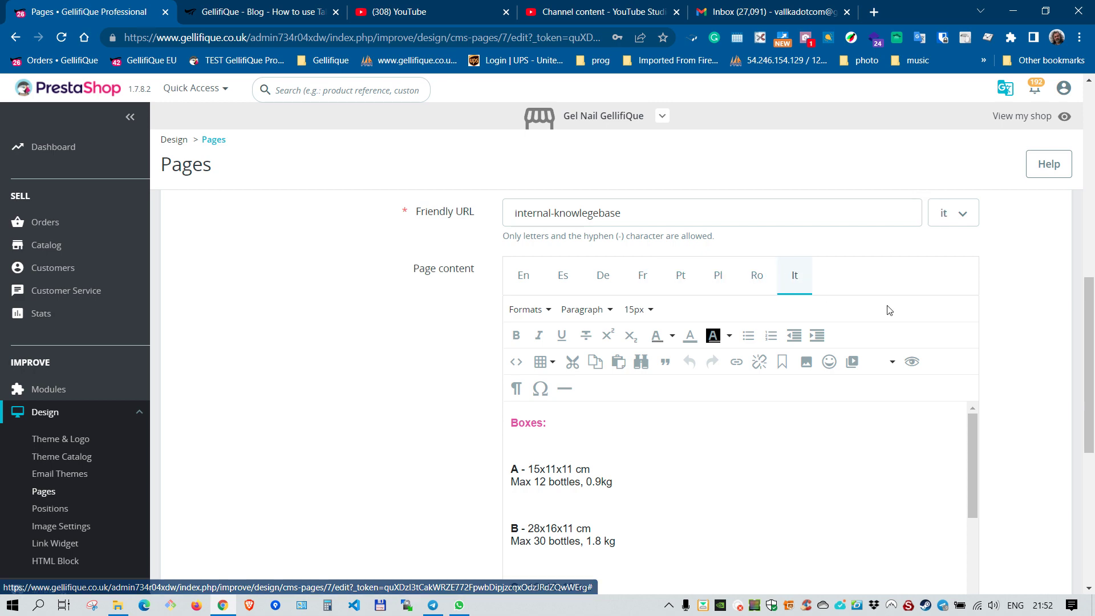
Switch the page back to English (en) and run Translate All AND copy Name/MetaTitle for all languages.
{"action": "scroll", "coordinate": [887, 308], "scroll_direction": "up", "scroll_amount": 10}
{"action": "scroll", "coordinate": [895, 308], "scroll_direction": "down", "scroll_amount": 5}
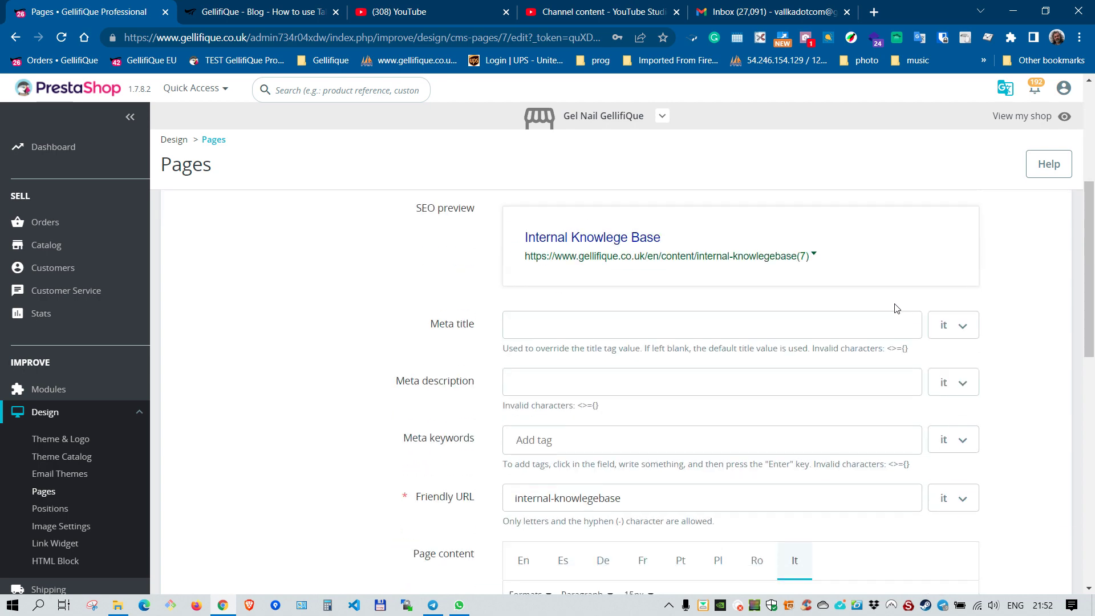
{"action": "scroll", "coordinate": [895, 308], "scroll_direction": "up", "scroll_amount": 5}
{"action": "left_click", "coordinate": [971, 428]}
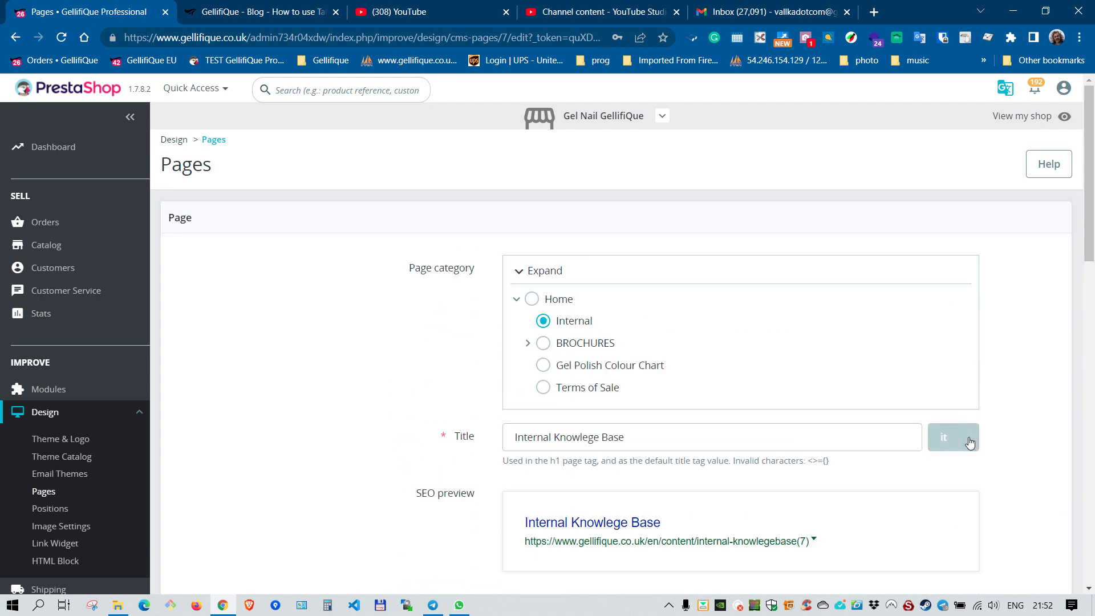
{"action": "left_click", "coordinate": [956, 249]}
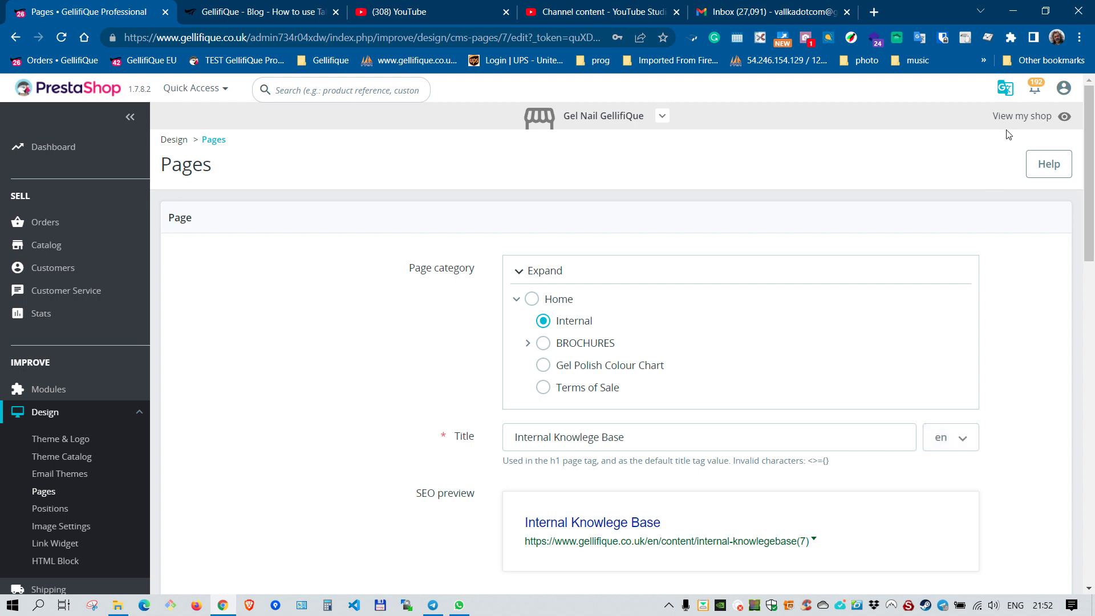
{"action": "left_click", "coordinate": [1004, 90]}
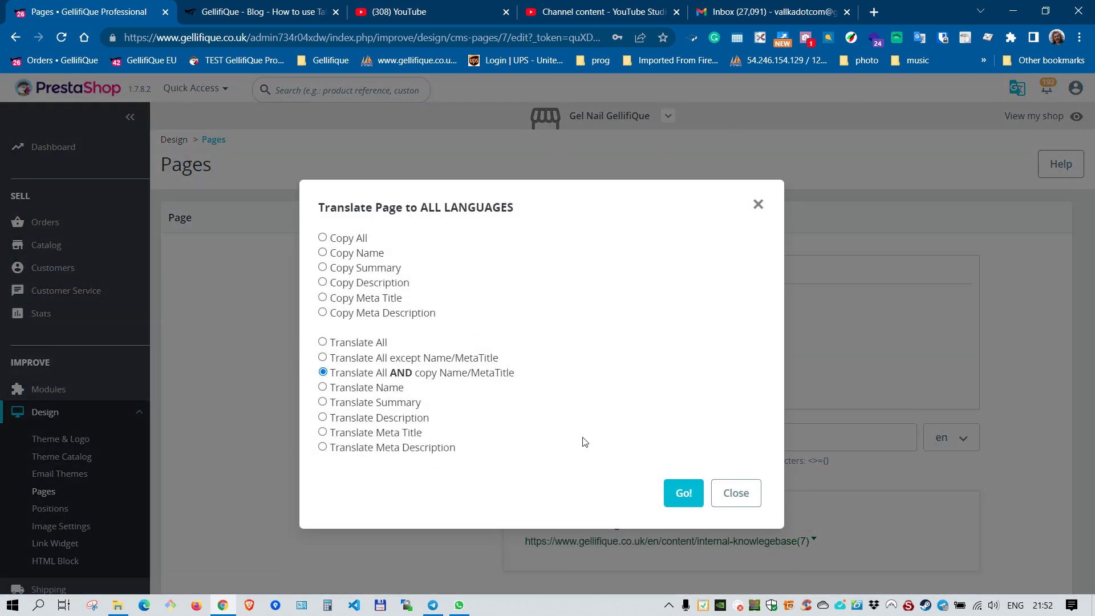
{"action": "left_click", "coordinate": [681, 497]}
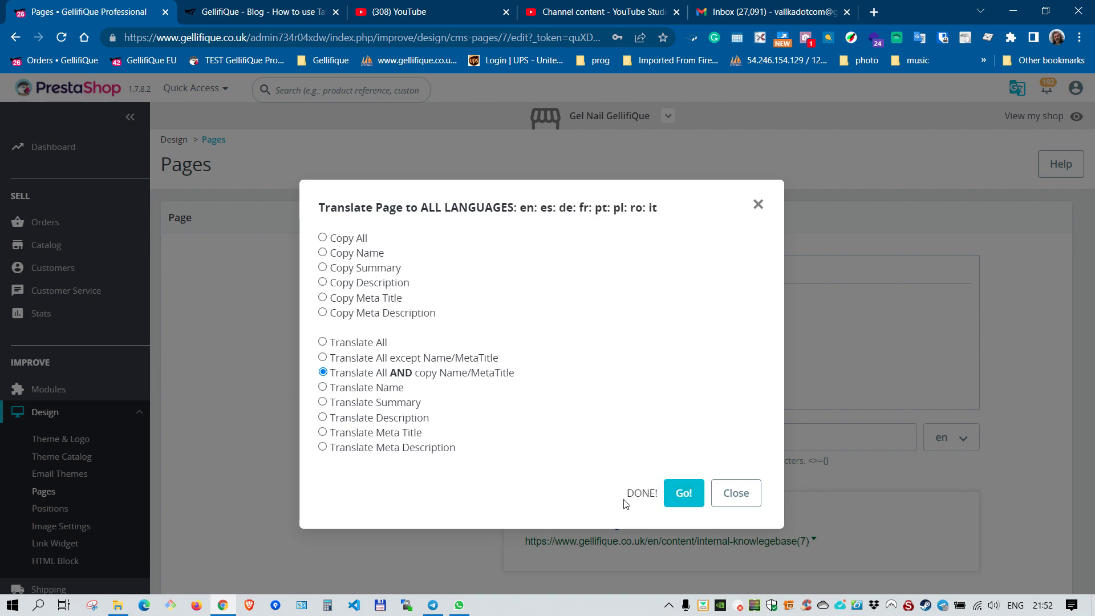
{"action": "left_click", "coordinate": [721, 491]}
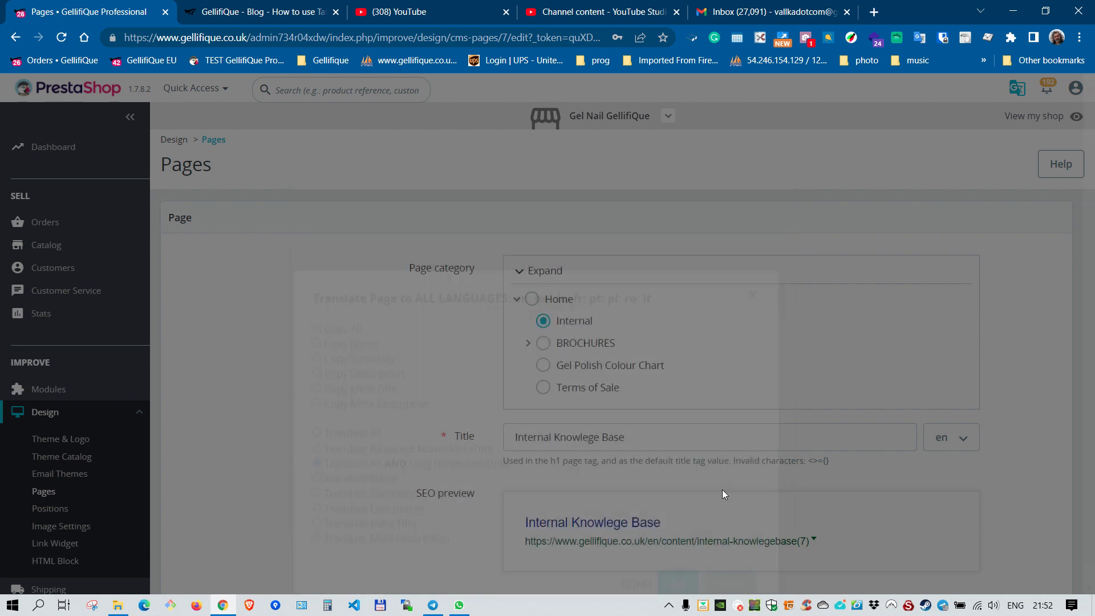
Check the translated page content in Spanish, German, French, Portuguese, Polish, Romanian and Italian.
{"action": "scroll", "coordinate": [708, 336], "scroll_direction": "down", "scroll_amount": 5}
{"action": "scroll", "coordinate": [708, 324], "scroll_direction": "down", "scroll_amount": 7}
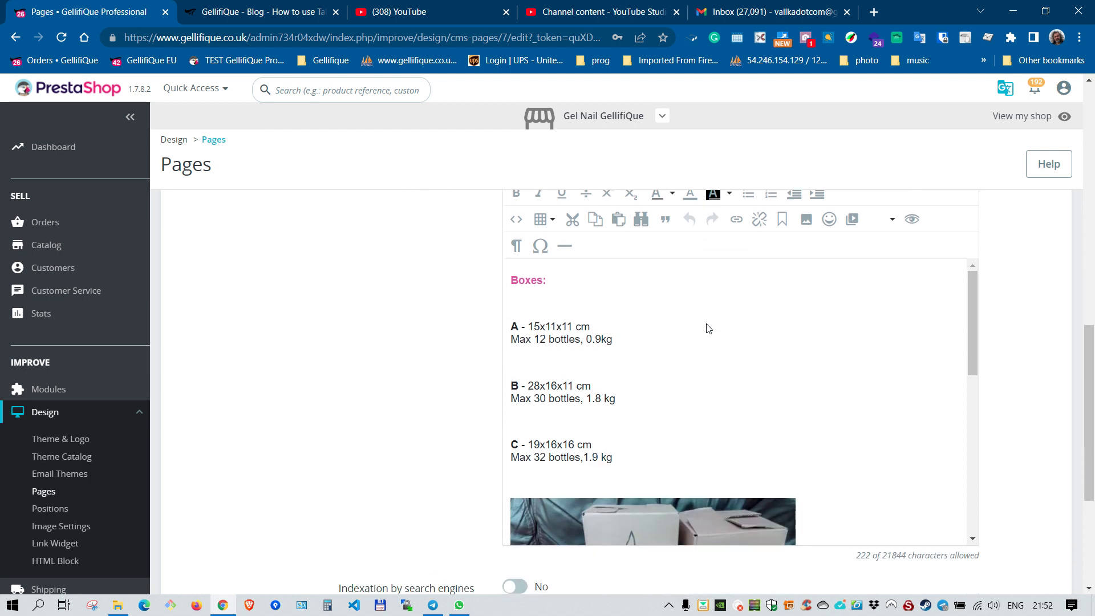
{"action": "scroll", "coordinate": [707, 325], "scroll_direction": "up", "scroll_amount": 1}
{"action": "left_click", "coordinate": [566, 204]}
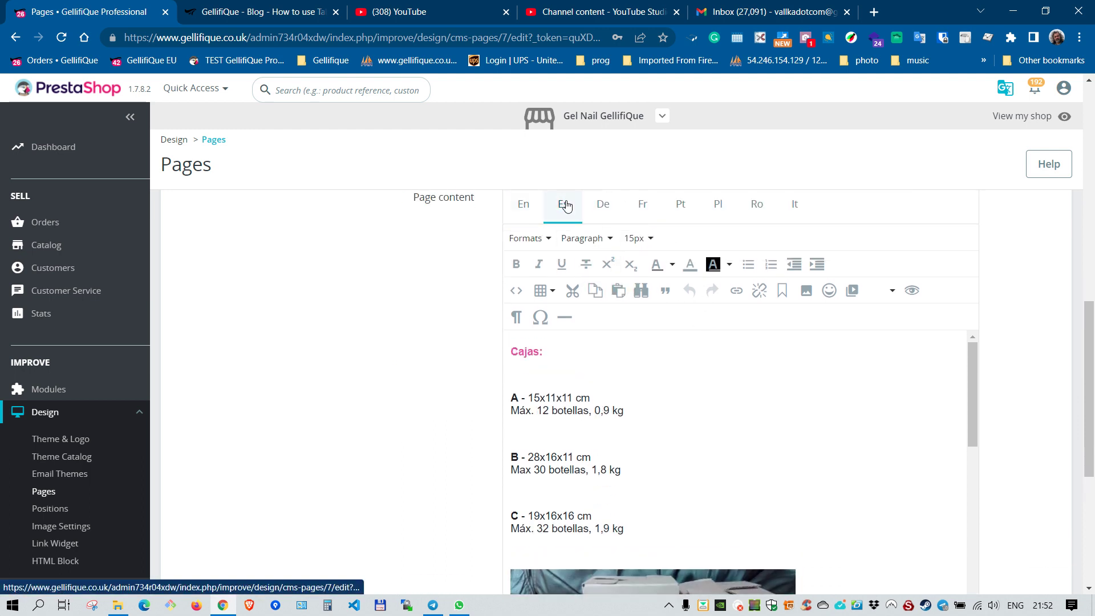
{"action": "left_click", "coordinate": [603, 205]}
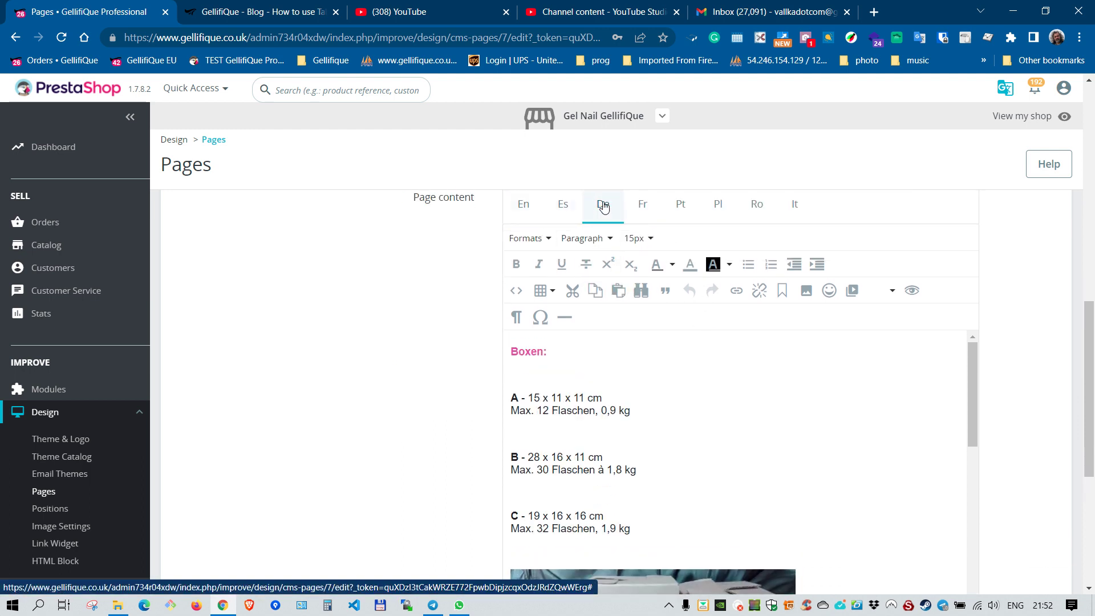
{"action": "left_click", "coordinate": [642, 207]}
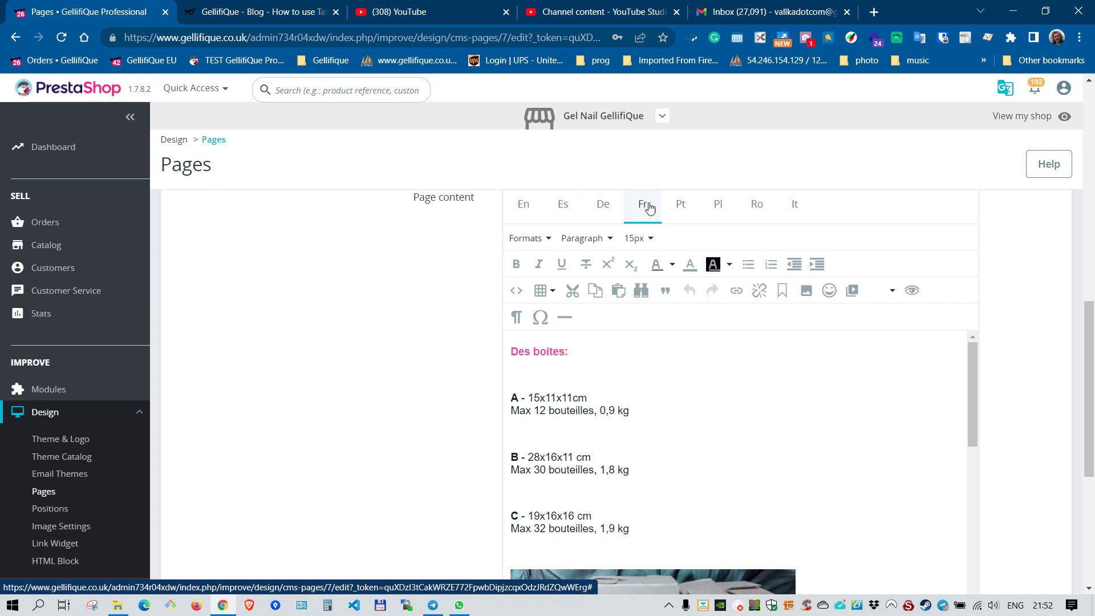
{"action": "left_click", "coordinate": [684, 209]}
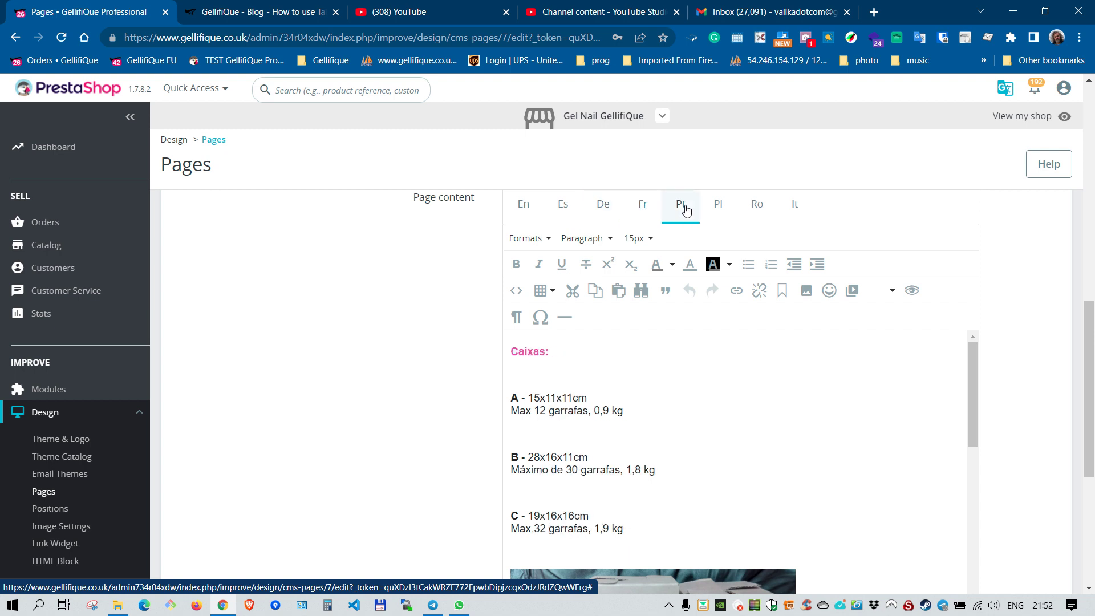
{"action": "left_click", "coordinate": [719, 209]}
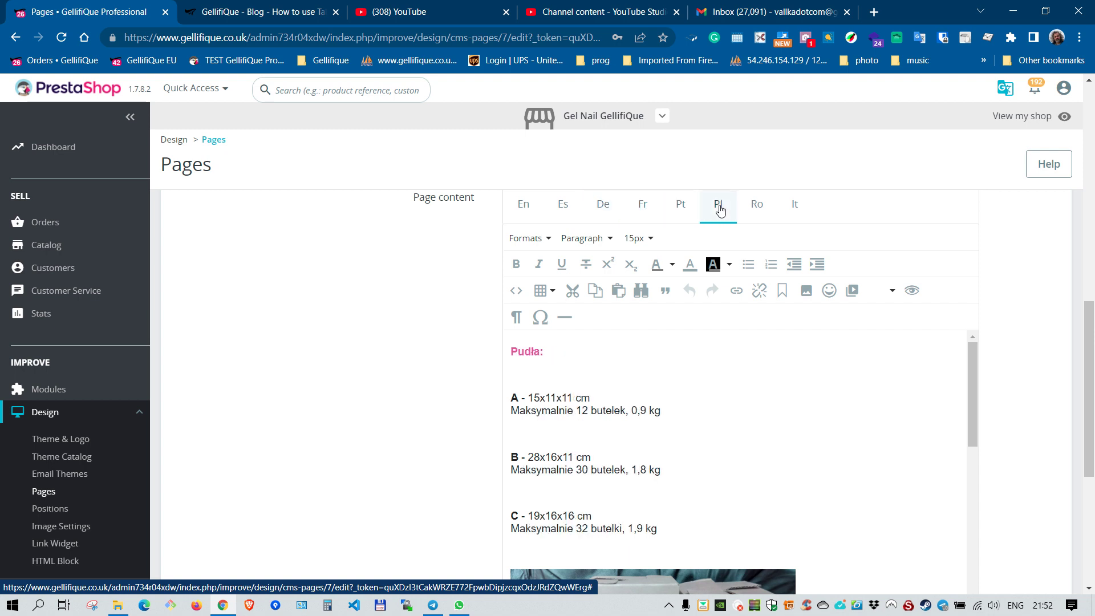
{"action": "left_click", "coordinate": [761, 211]}
{"action": "left_click", "coordinate": [791, 211]}
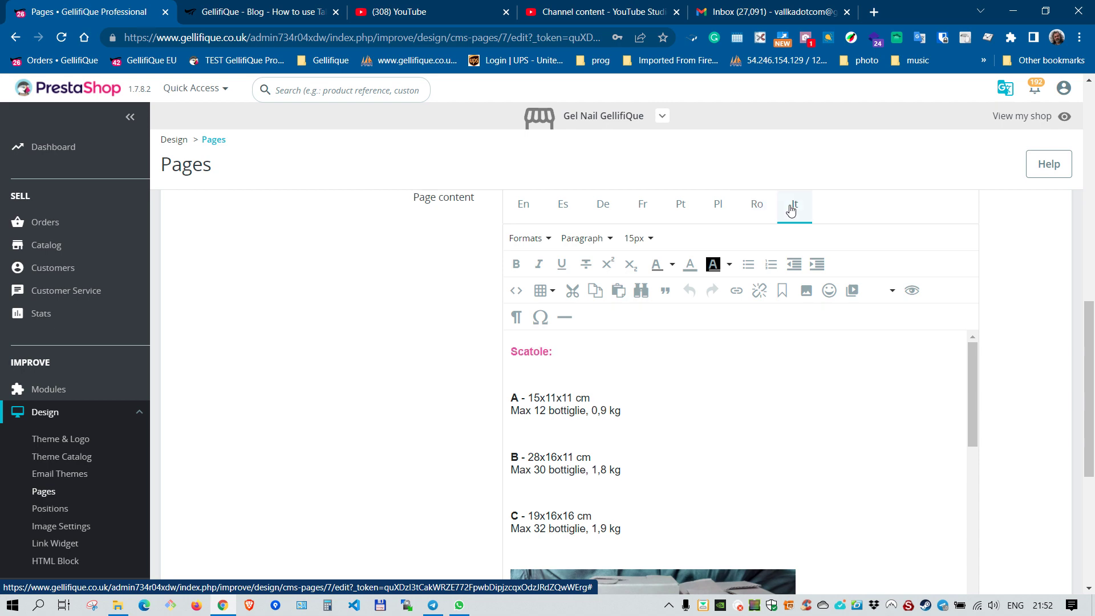
Save the translated Internal Knowlege Base page without previewing it.
{"action": "scroll", "coordinate": [789, 372], "scroll_direction": "down", "scroll_amount": 10}
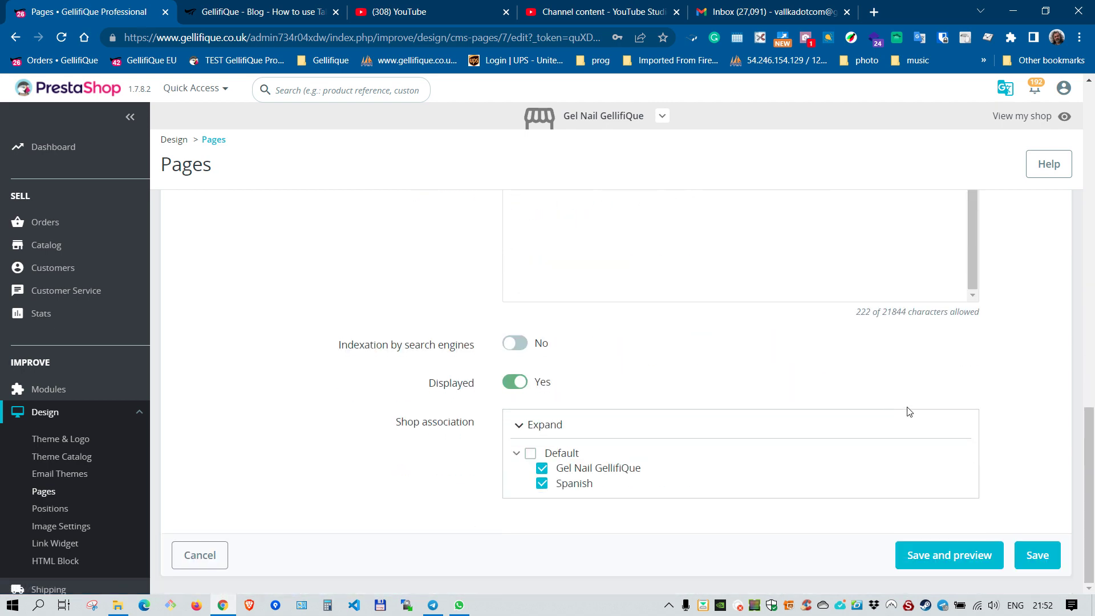
{"action": "left_click", "coordinate": [1037, 556]}
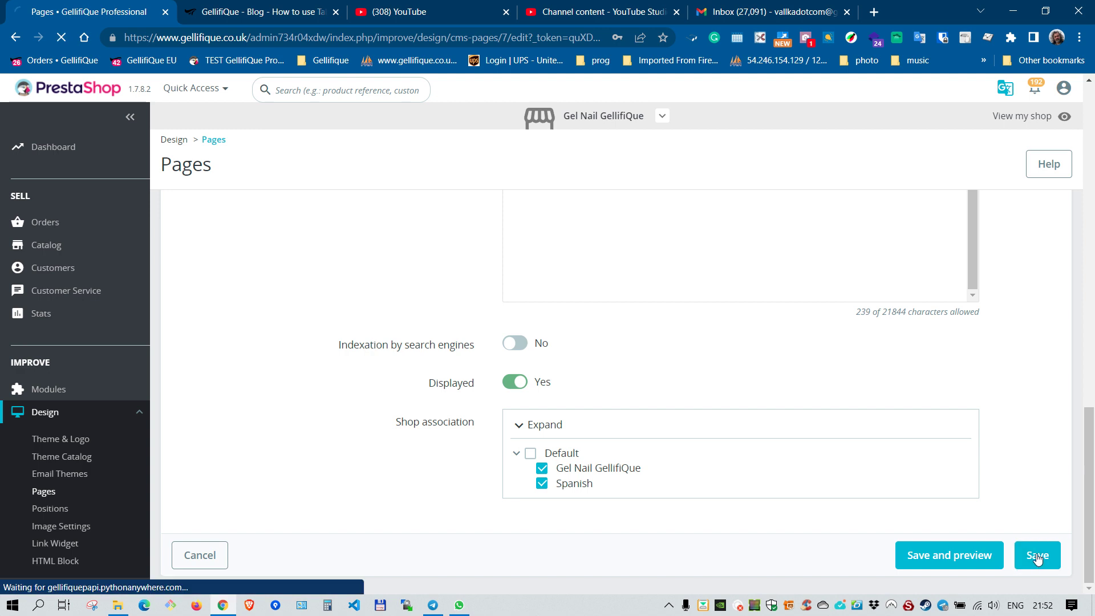